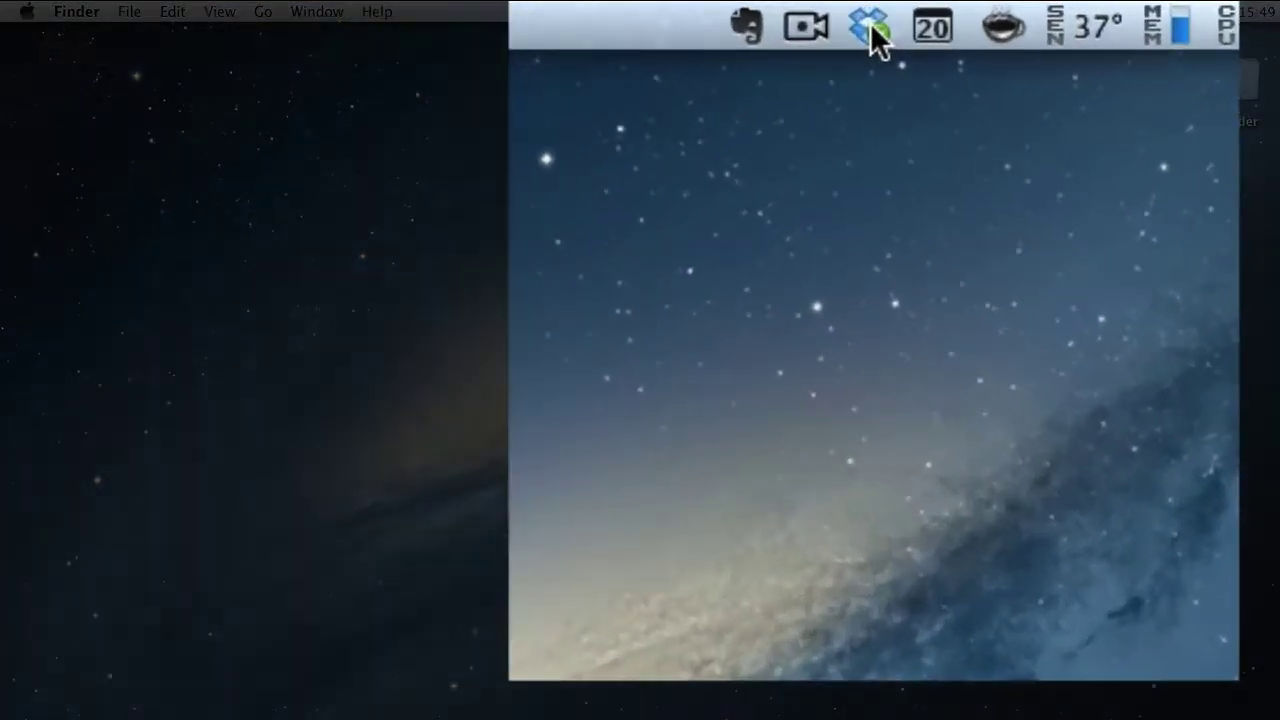
Check Dropbox storage from the menu-bar status panel: 0.0% of 2.0GB used, all up to date.
mouse_move(874, 22)
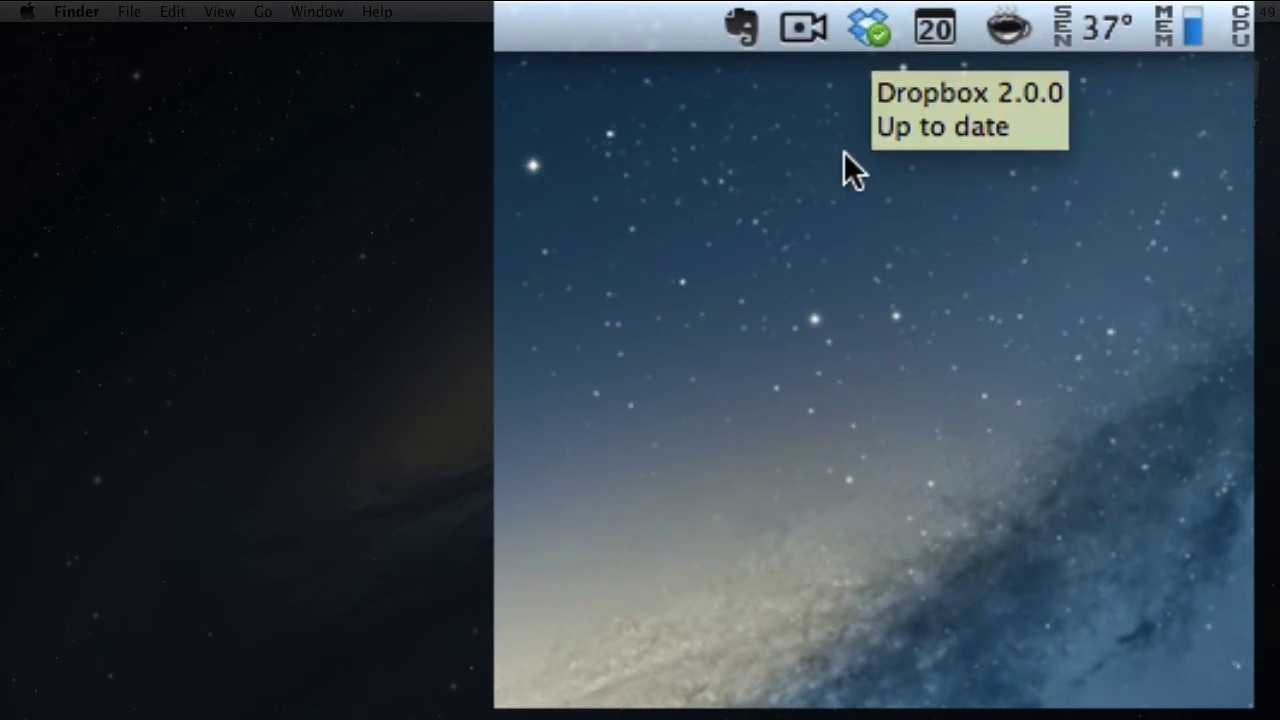
left_click(870, 38)
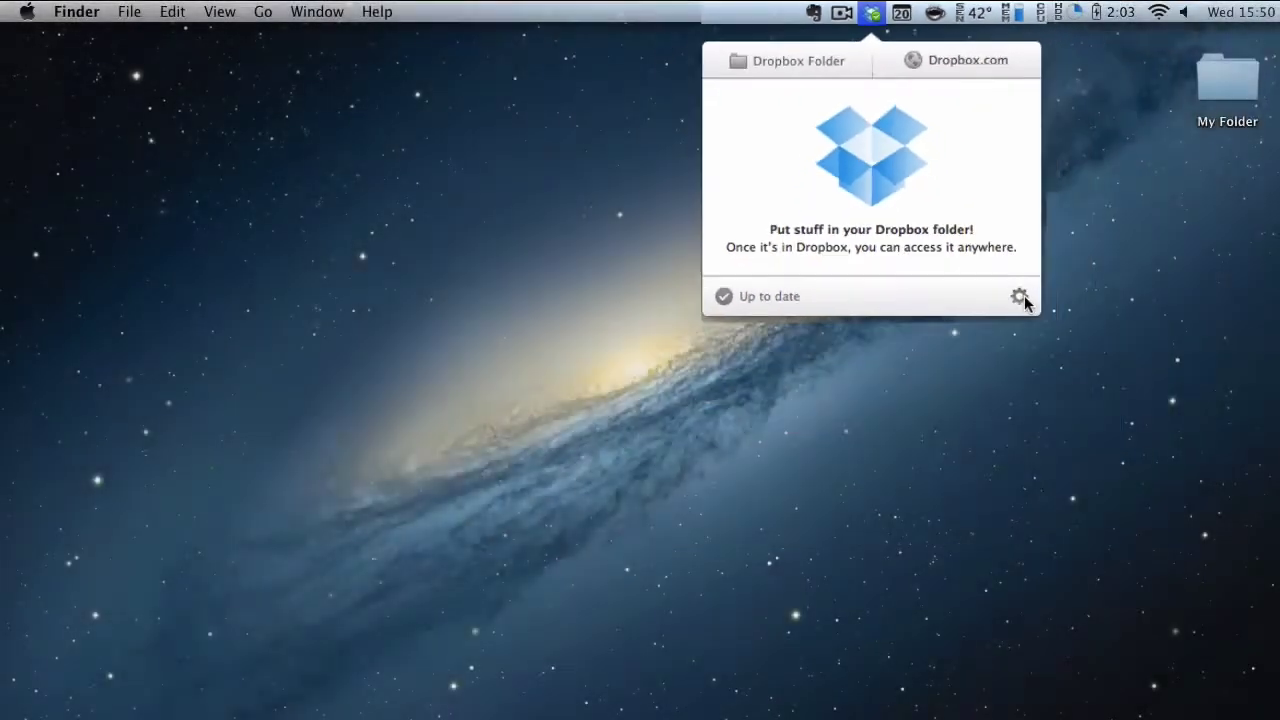
left_click(1193, 650)
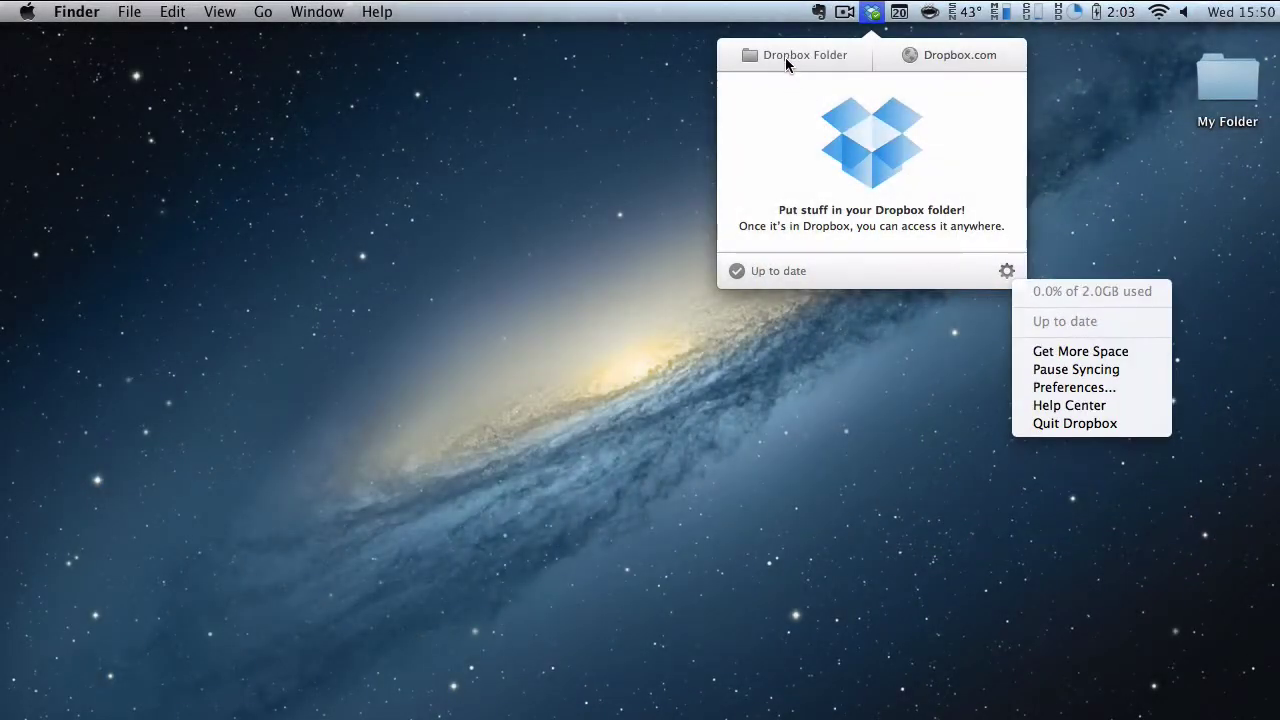
Open the Dropbox folder in Finder and snap its window to the left half of the screen.
left_click(785, 57)
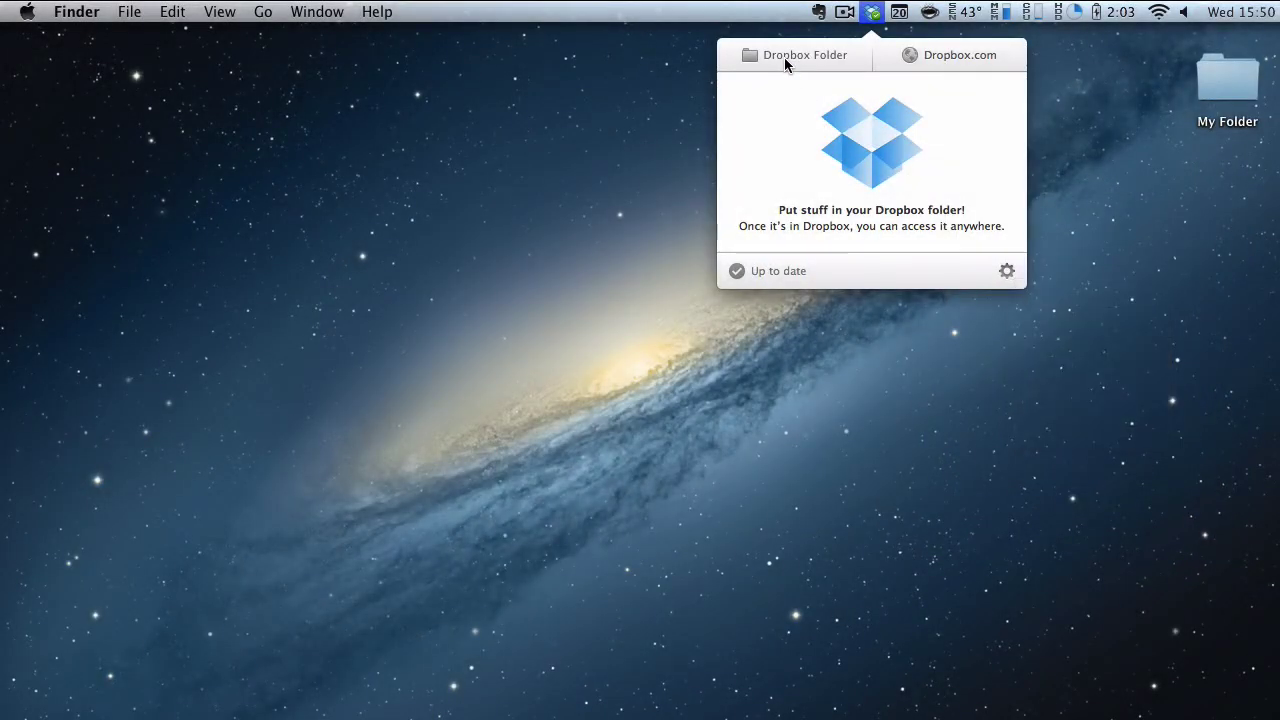
left_click(778, 52)
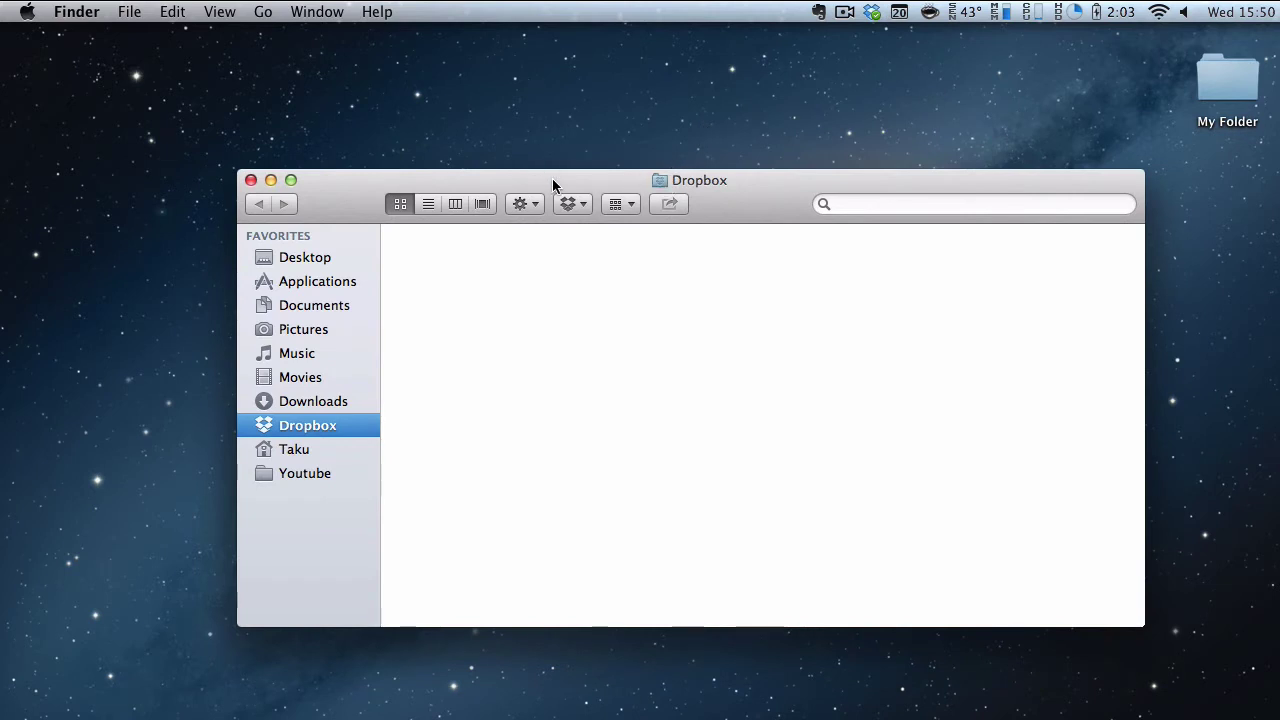
left_click_drag(552, 178, 376, 160)
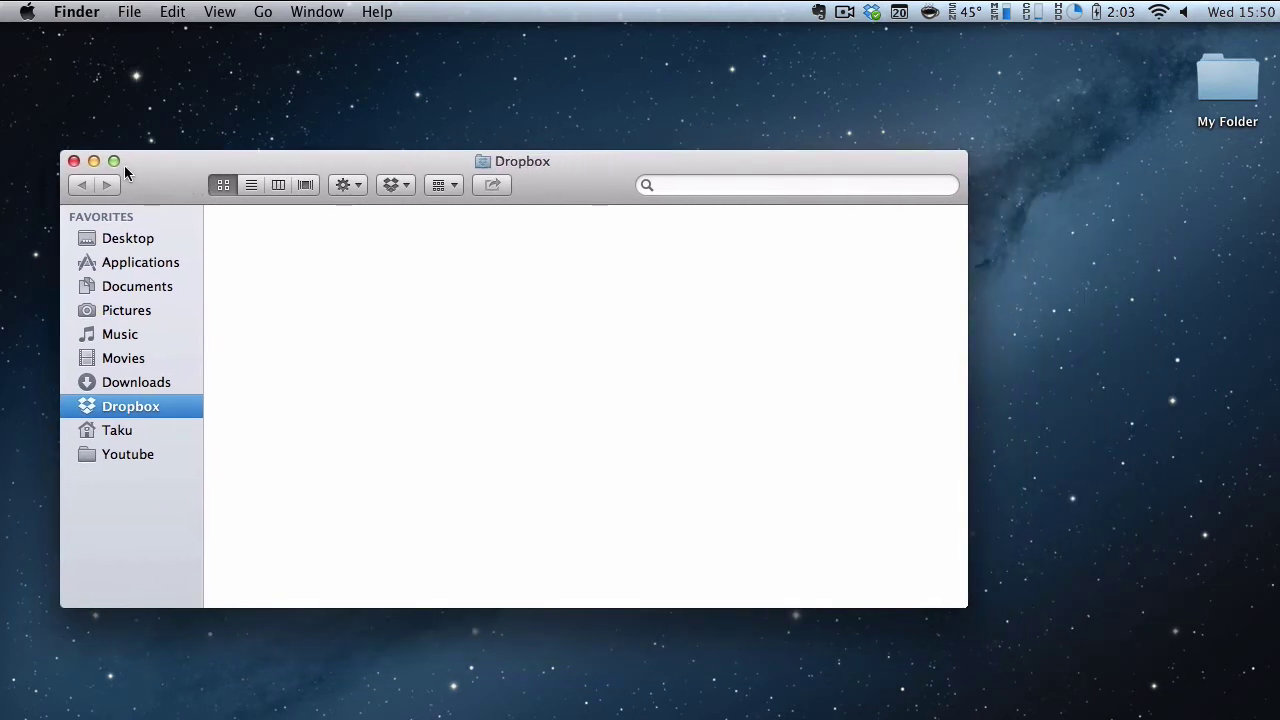
mouse_move(114, 162)
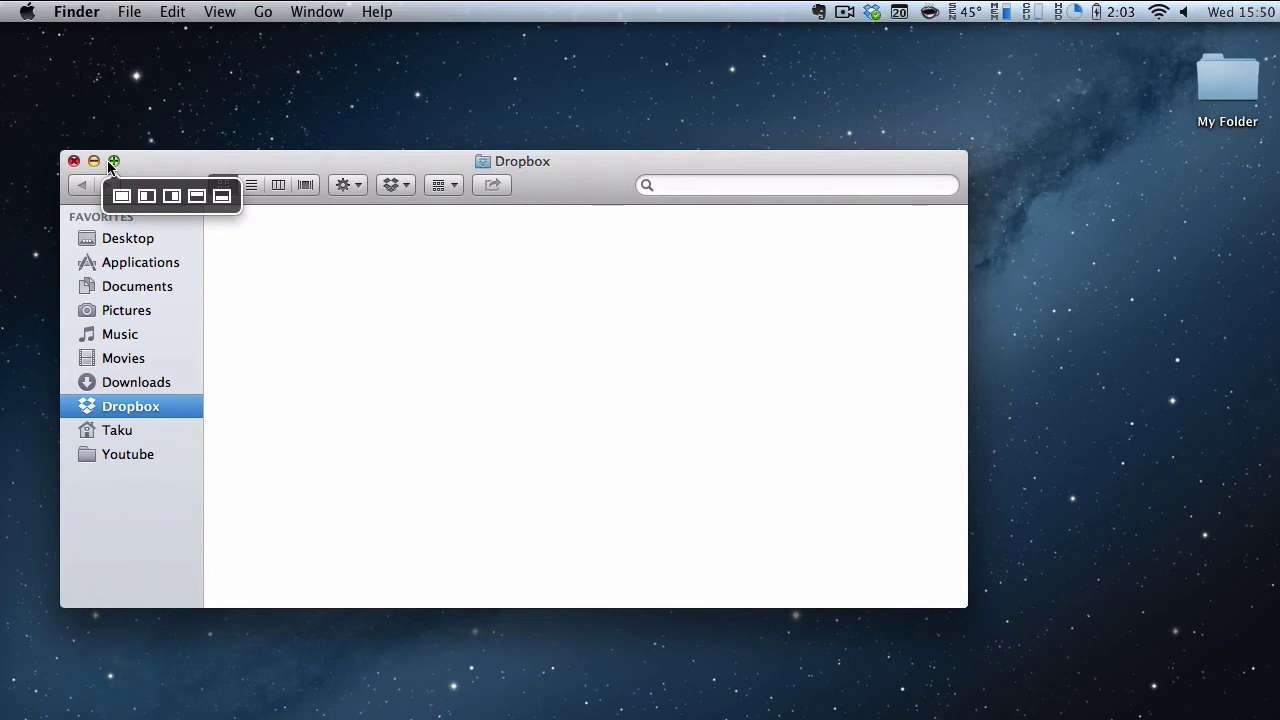
left_click(146, 194)
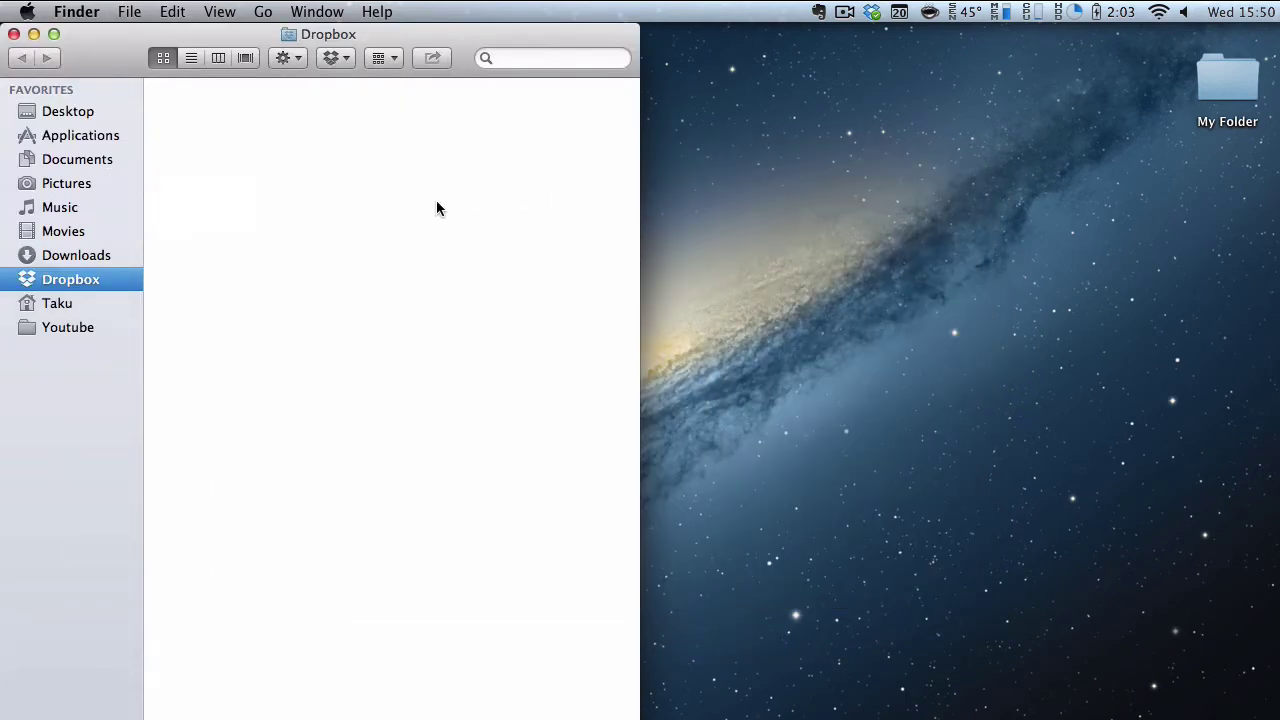
Open My Folder from the desktop and place its window on the right half.
double_click(1221, 80)
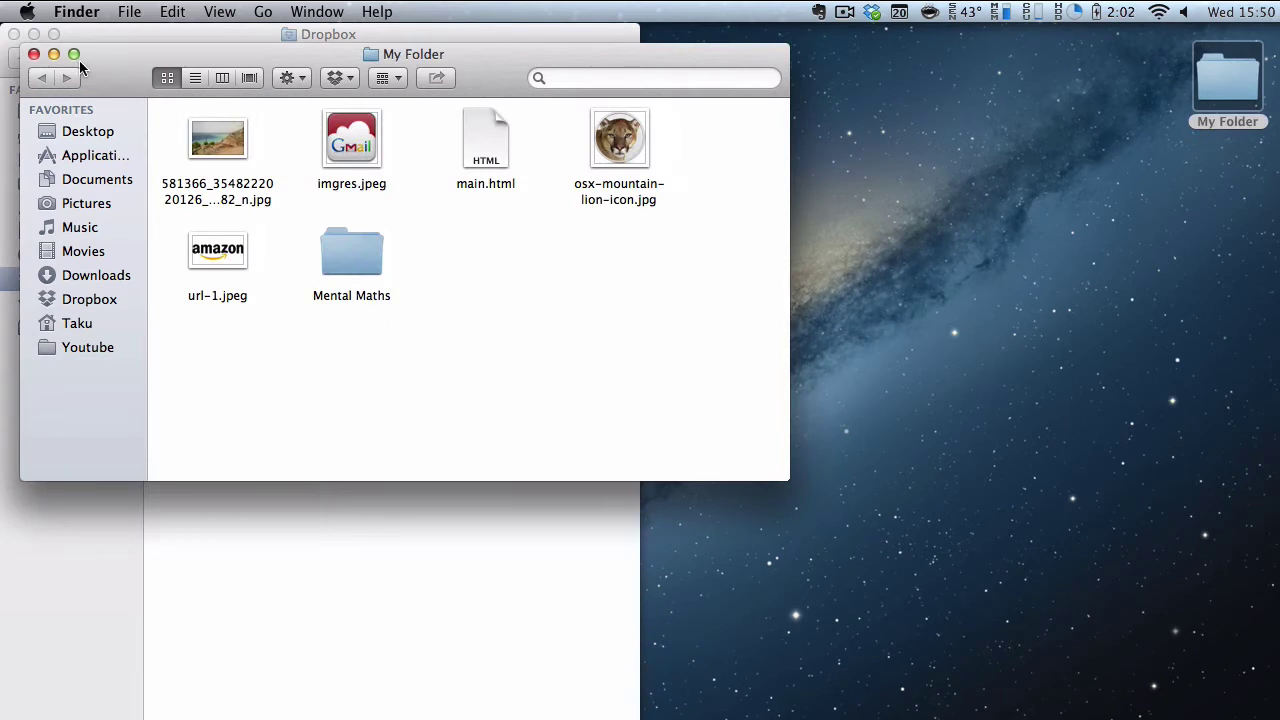
mouse_move(76, 57)
left_click(150, 90)
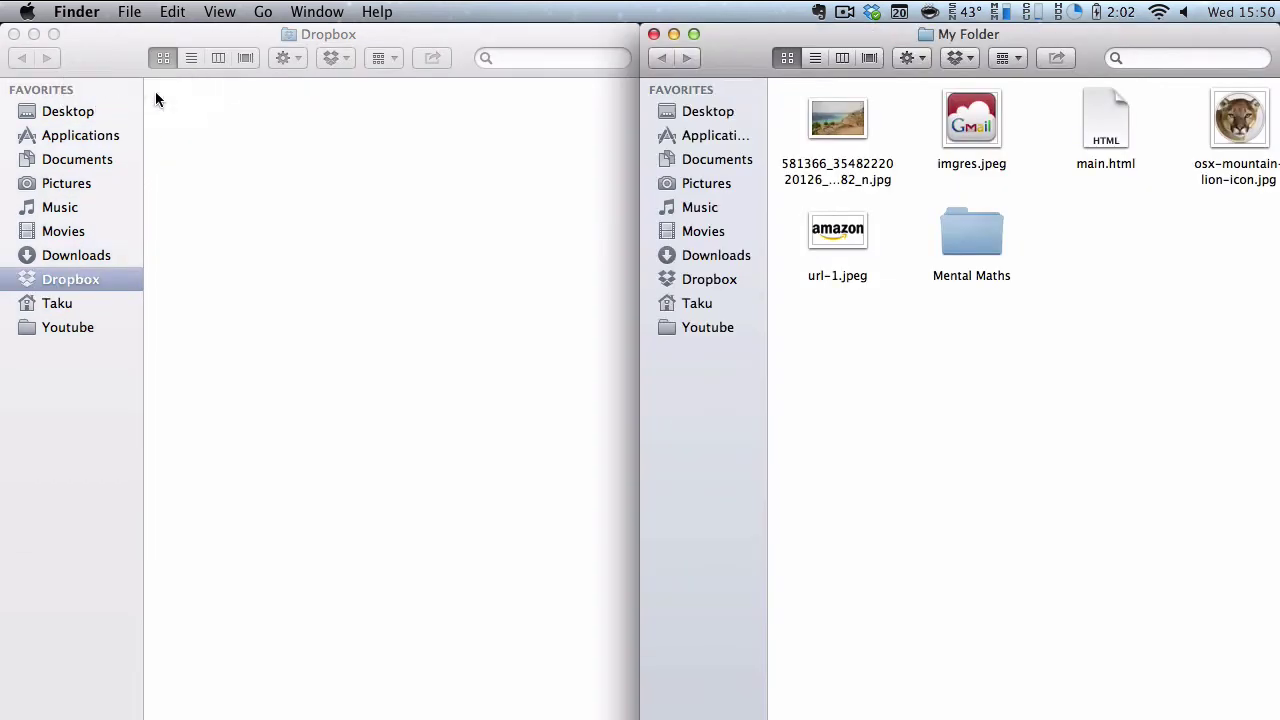
left_click(462, 343)
left_click(954, 363)
Inspect My Folder's contents by selecting main.html and opening Mental Maths, then return.
left_click(1108, 140)
left_click(1107, 210)
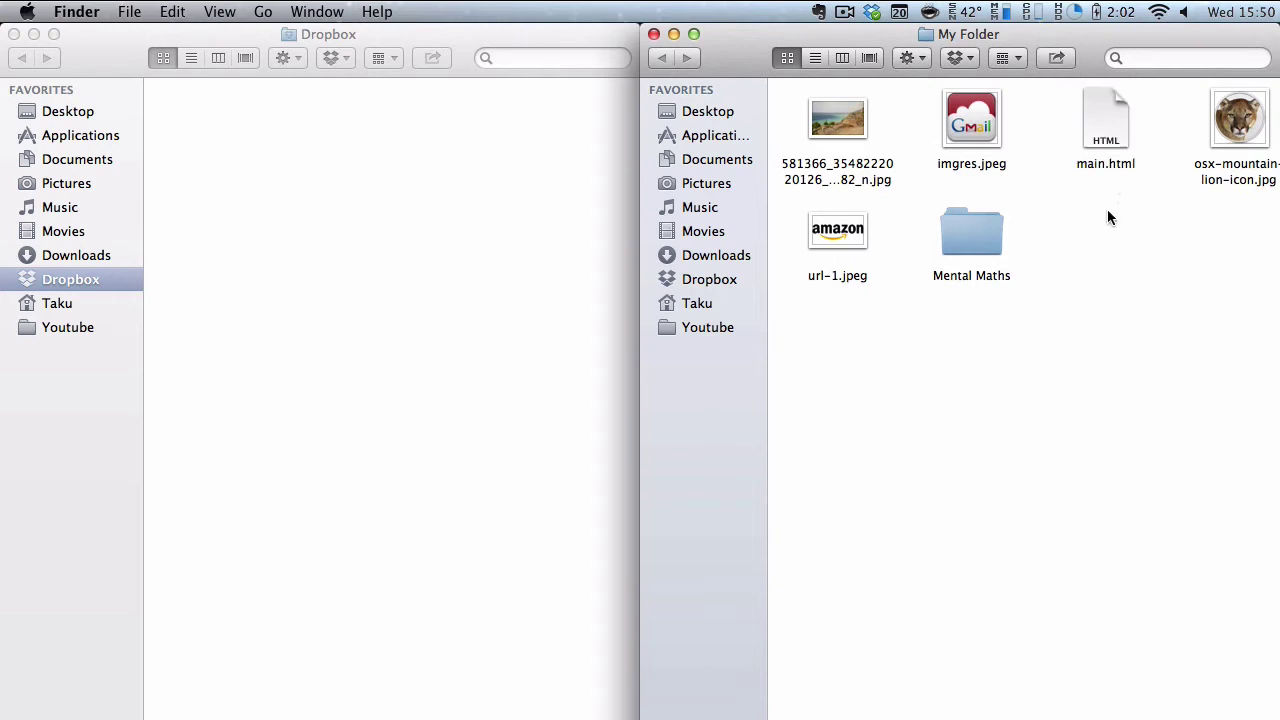
left_click(1101, 130)
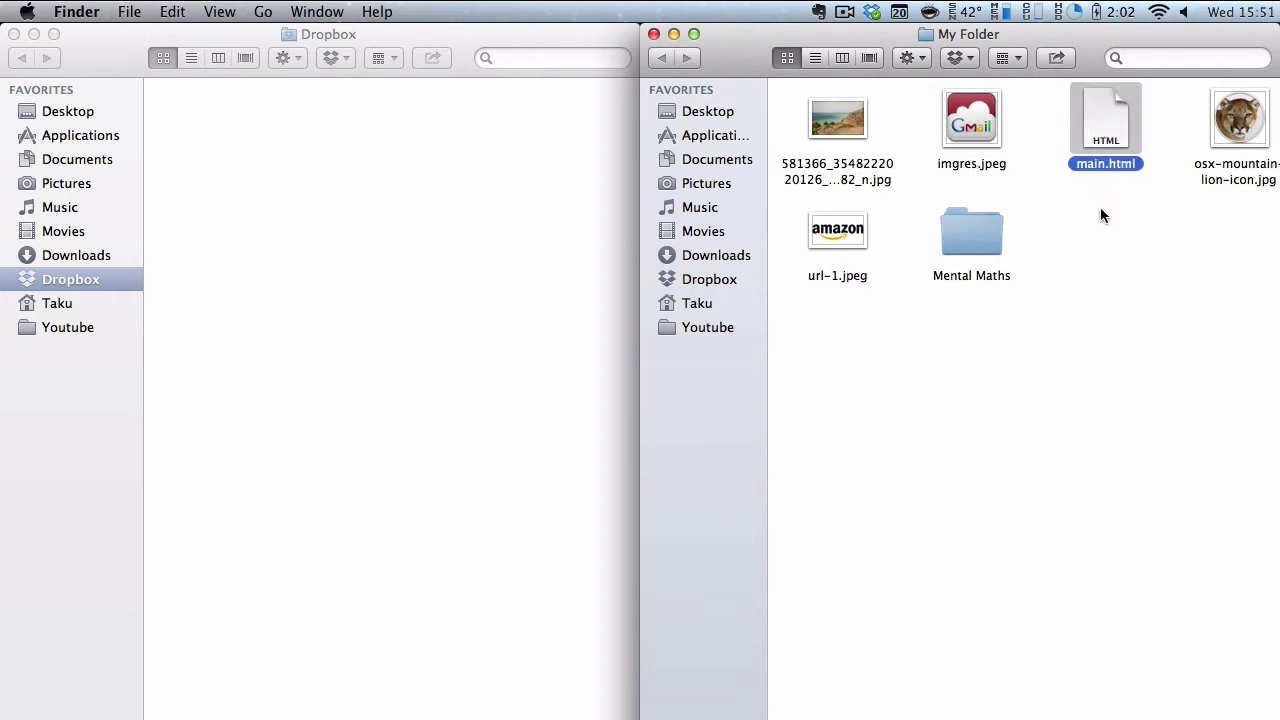
left_click(1100, 207)
left_click(1100, 117)
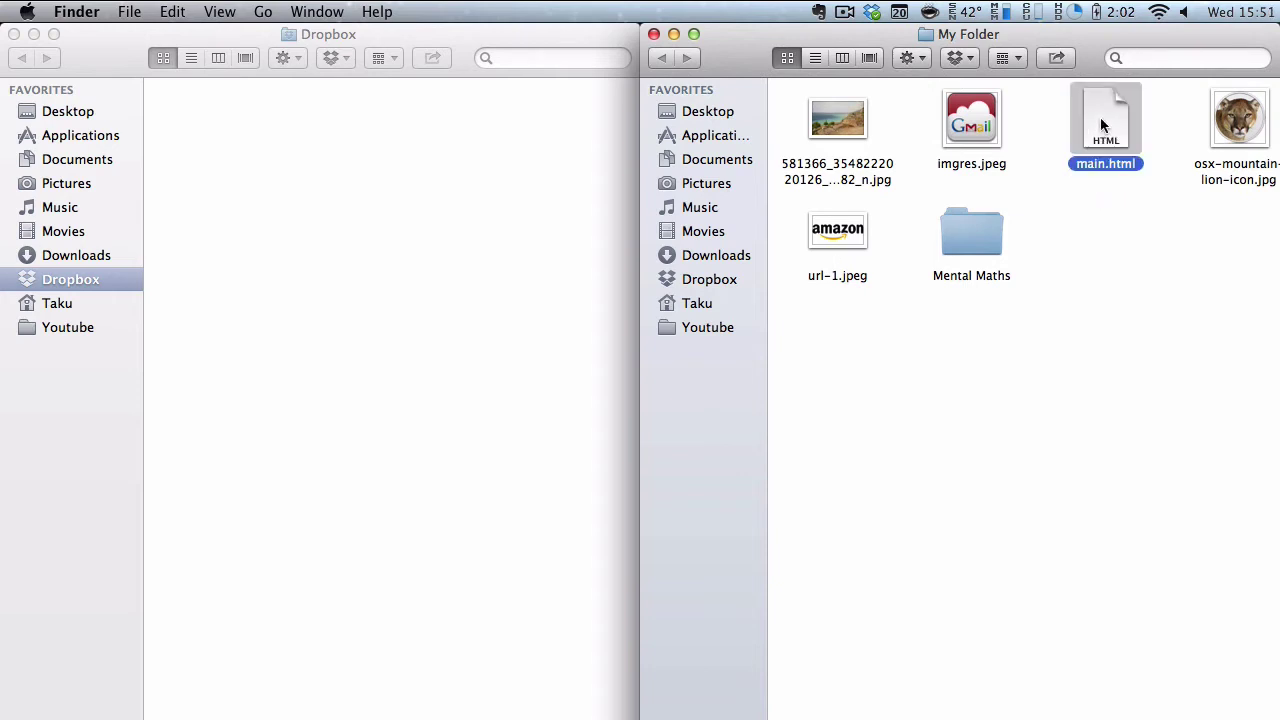
left_click(1096, 204)
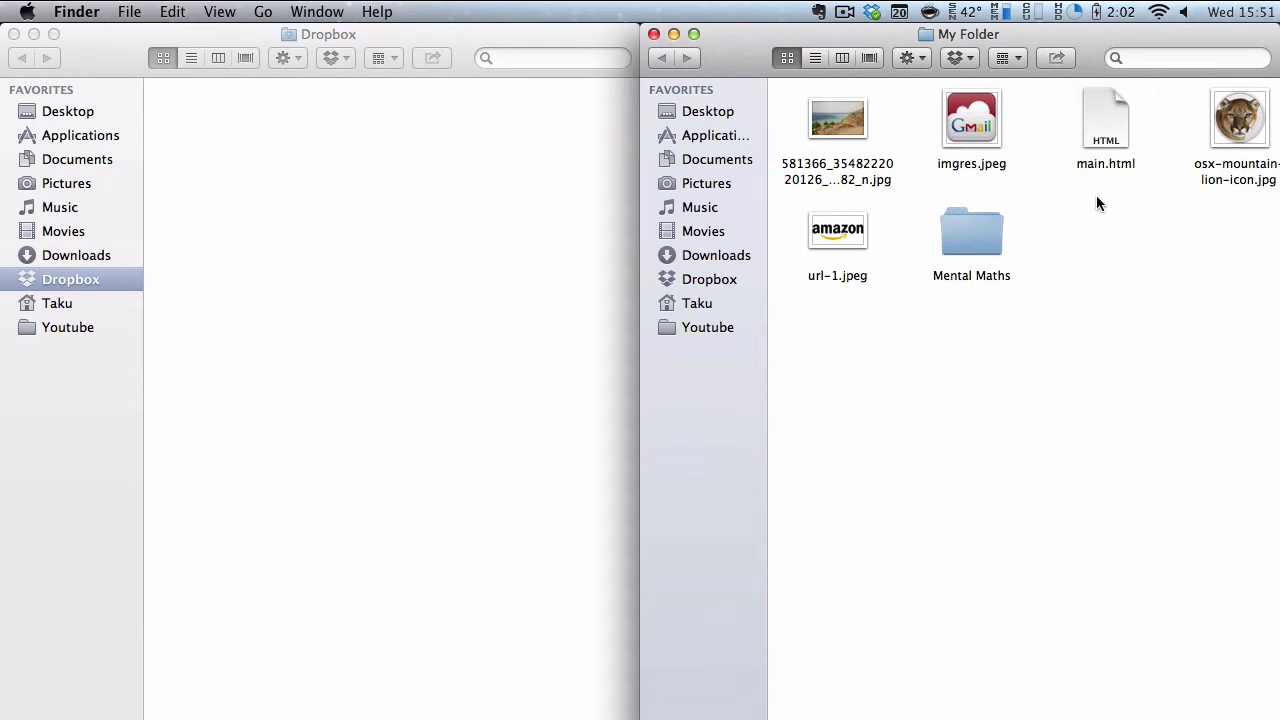
double_click(972, 238)
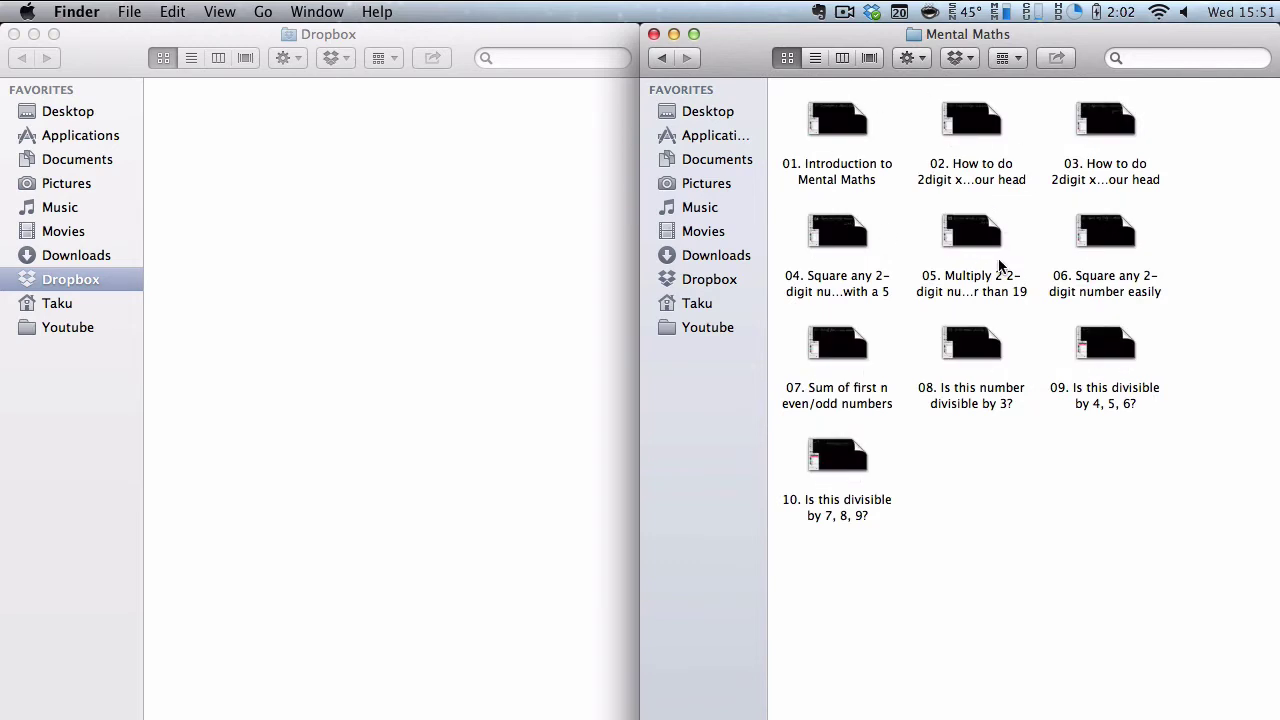
left_click(664, 58)
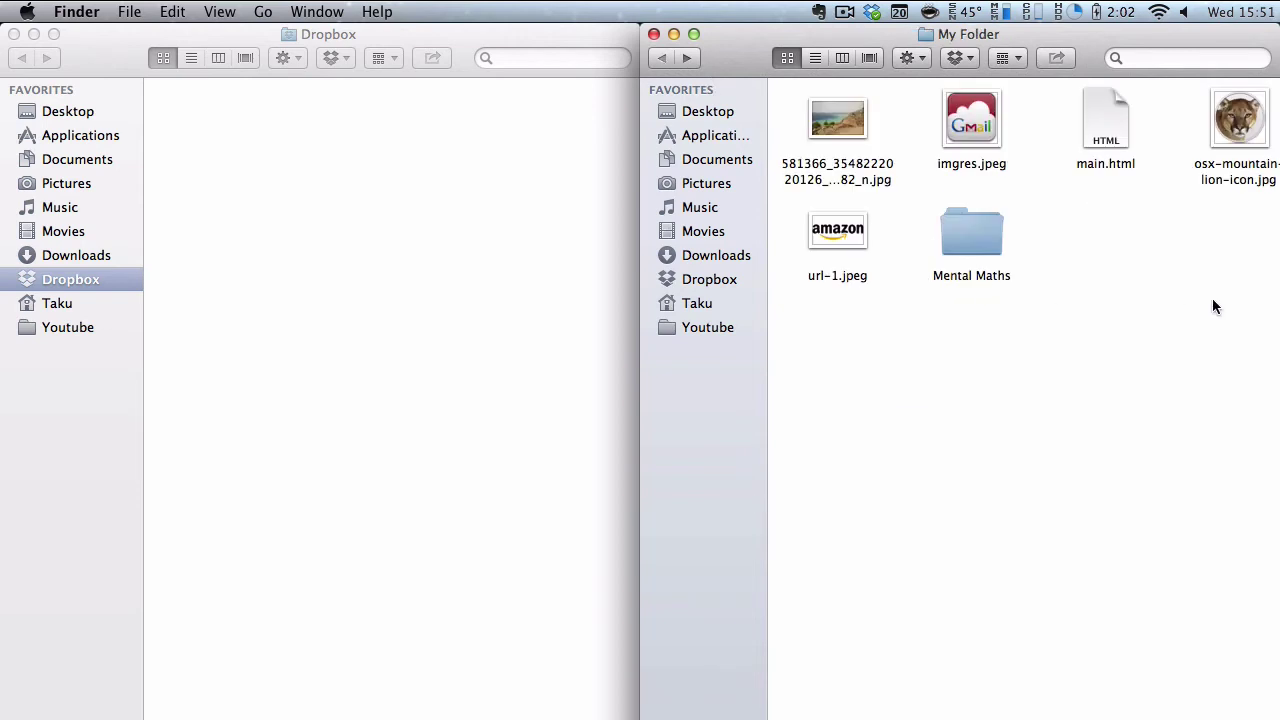
Move the landscape photo into Dropbox and trash the extra imgres.jpeg copy.
left_click_drag(838, 121, 337, 155)
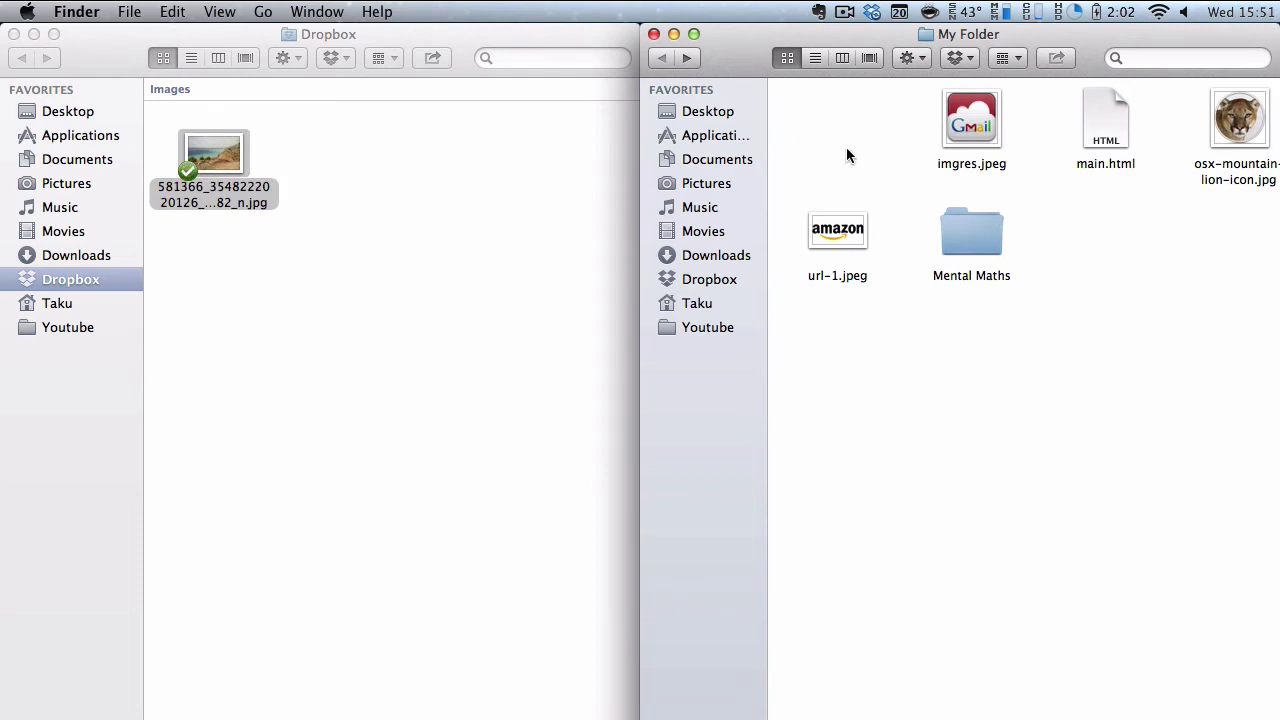
left_click(967, 145)
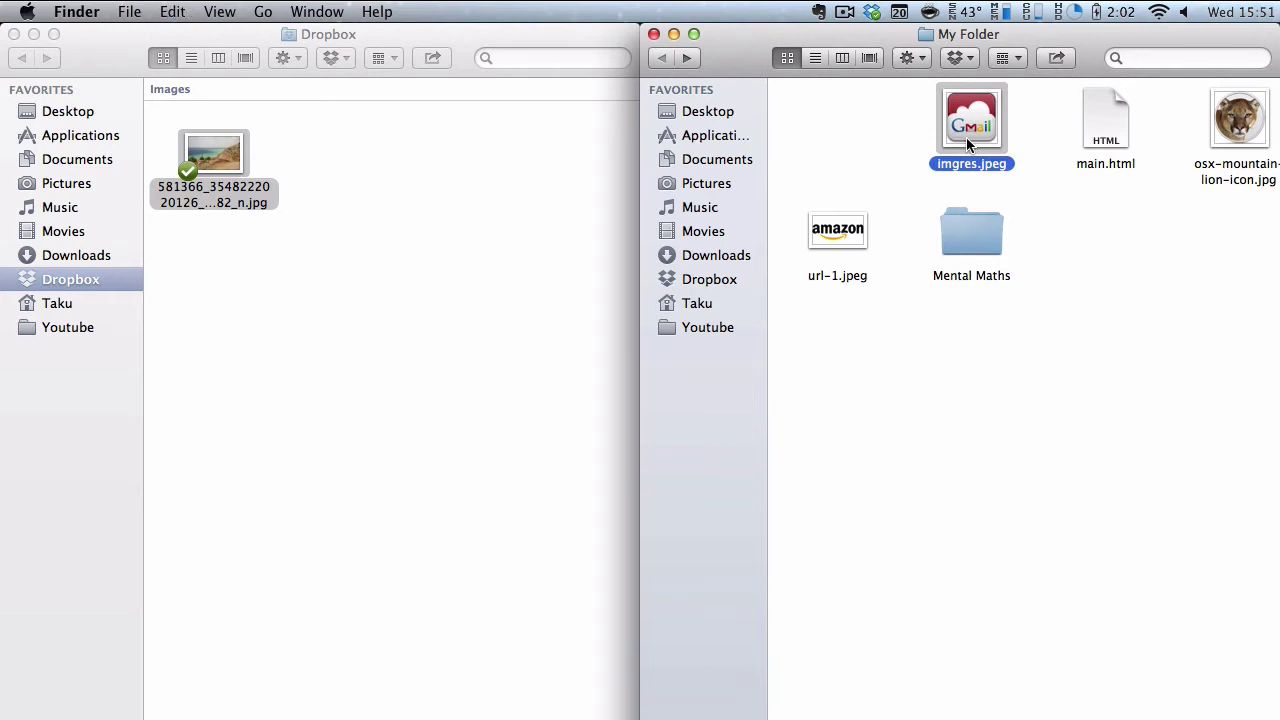
left_click(450, 206)
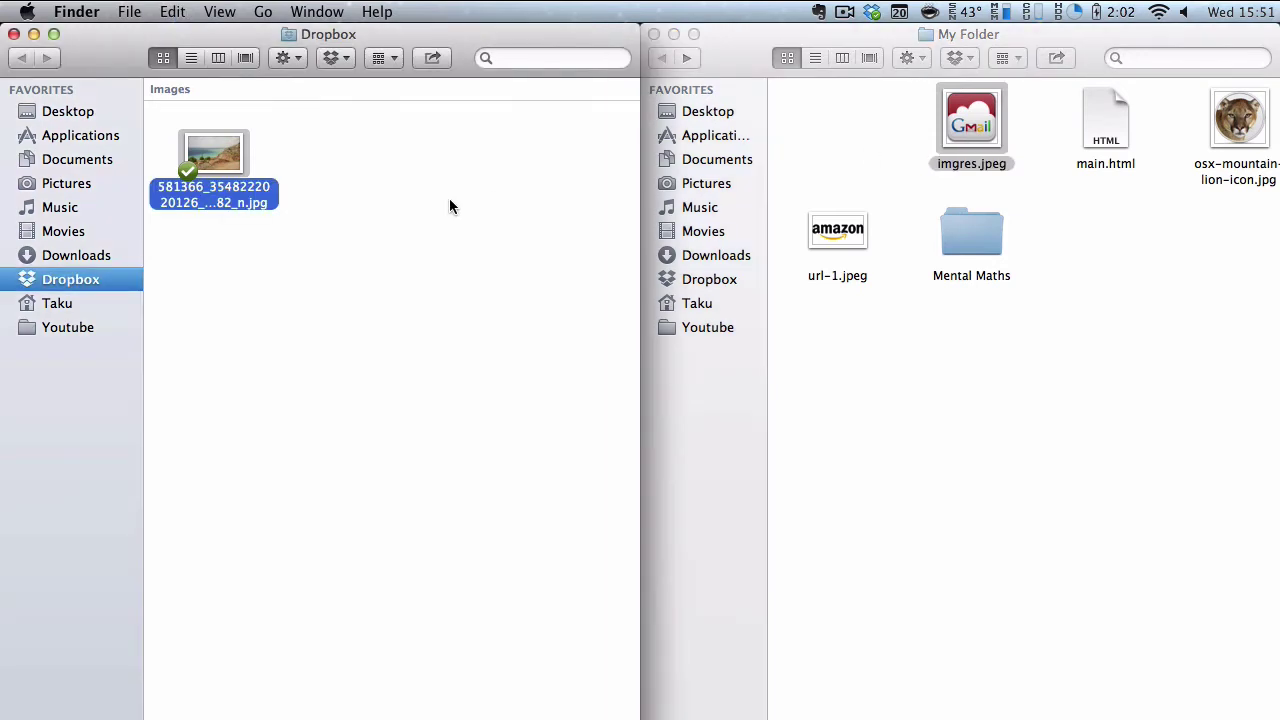
key("super+v")
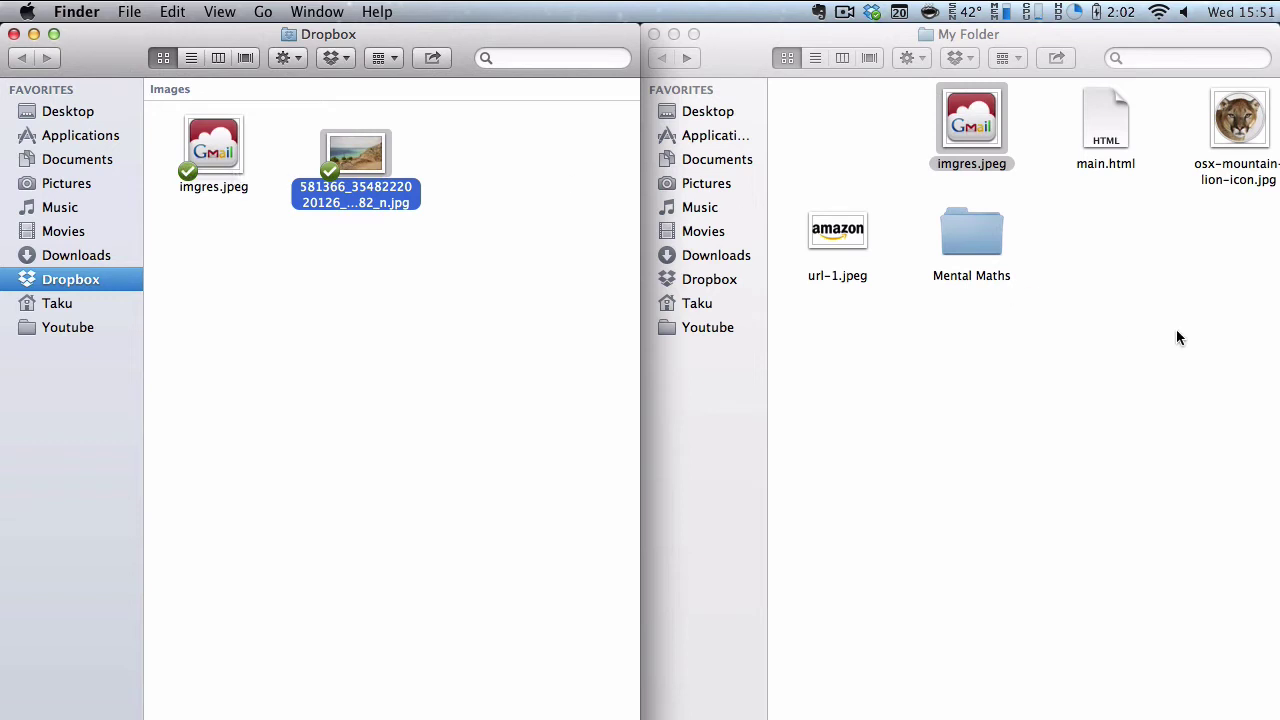
left_click(1181, 338)
left_click(211, 158)
key("super+BackSpace")
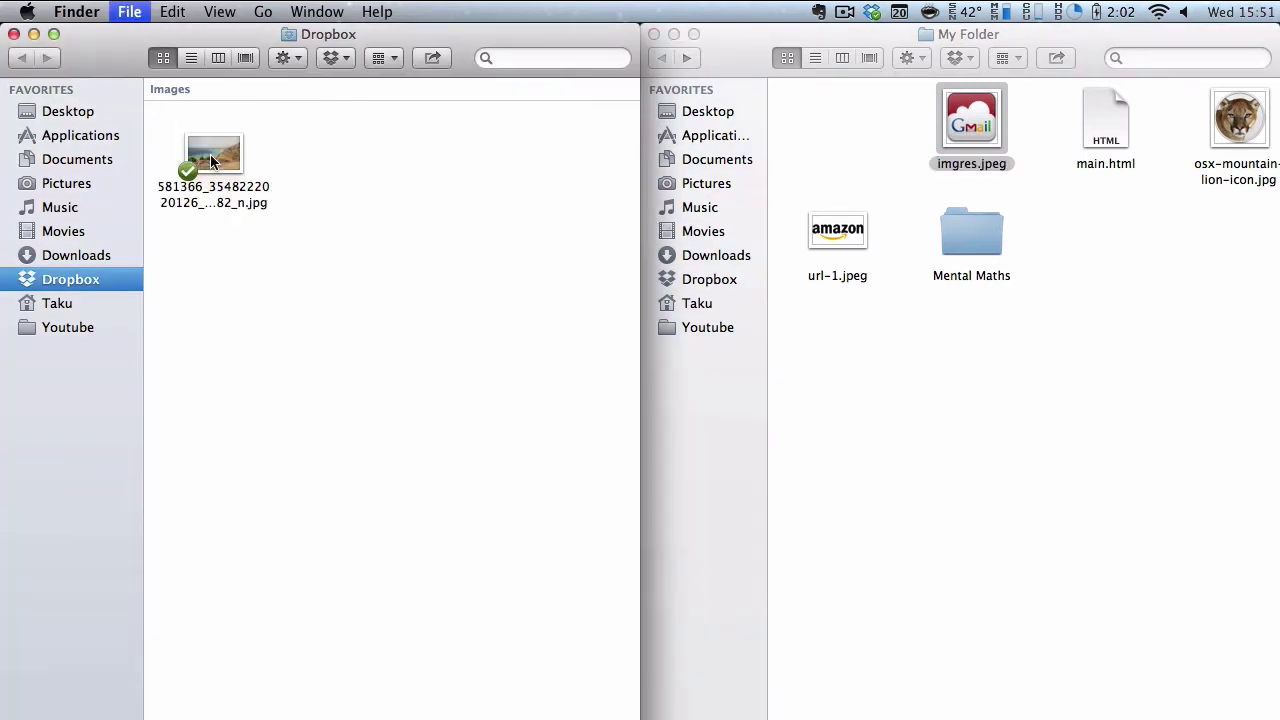
Move the remaining five items from My Folder into the Dropbox folder.
left_click_drag(1258, 294, 814, 126)
left_click_drag(824, 222, 512, 192)
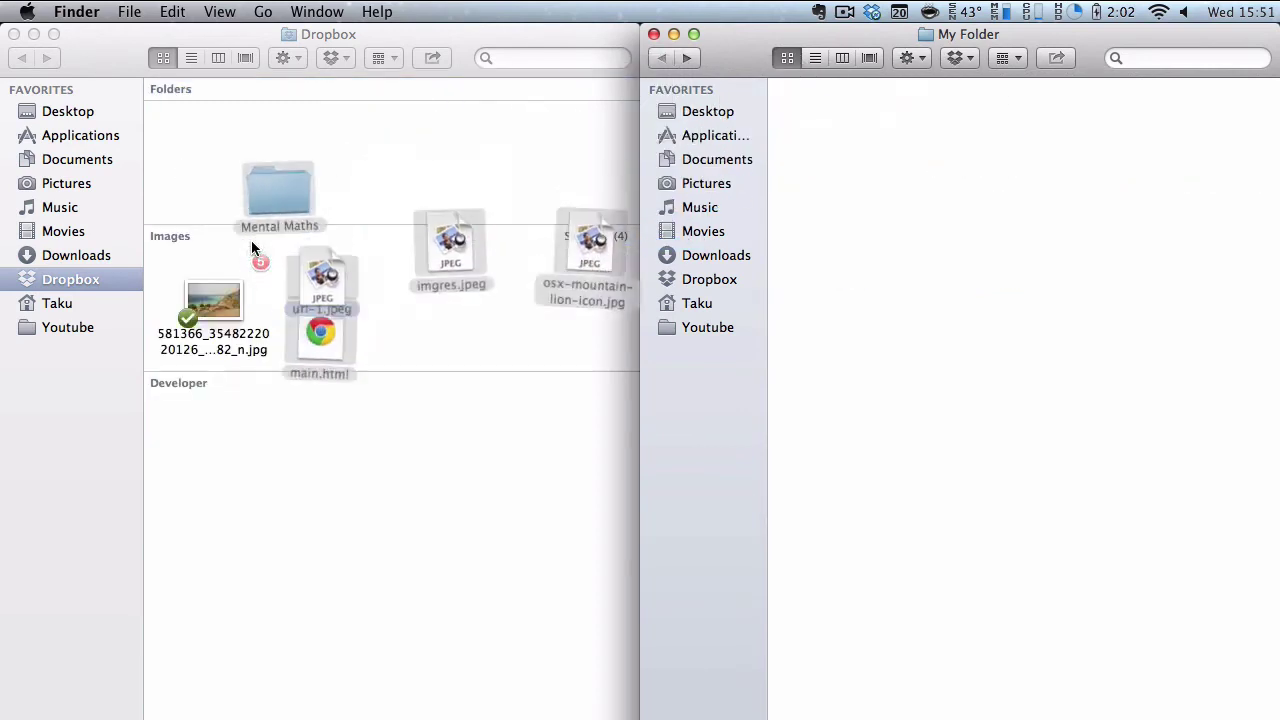
left_click(543, 465)
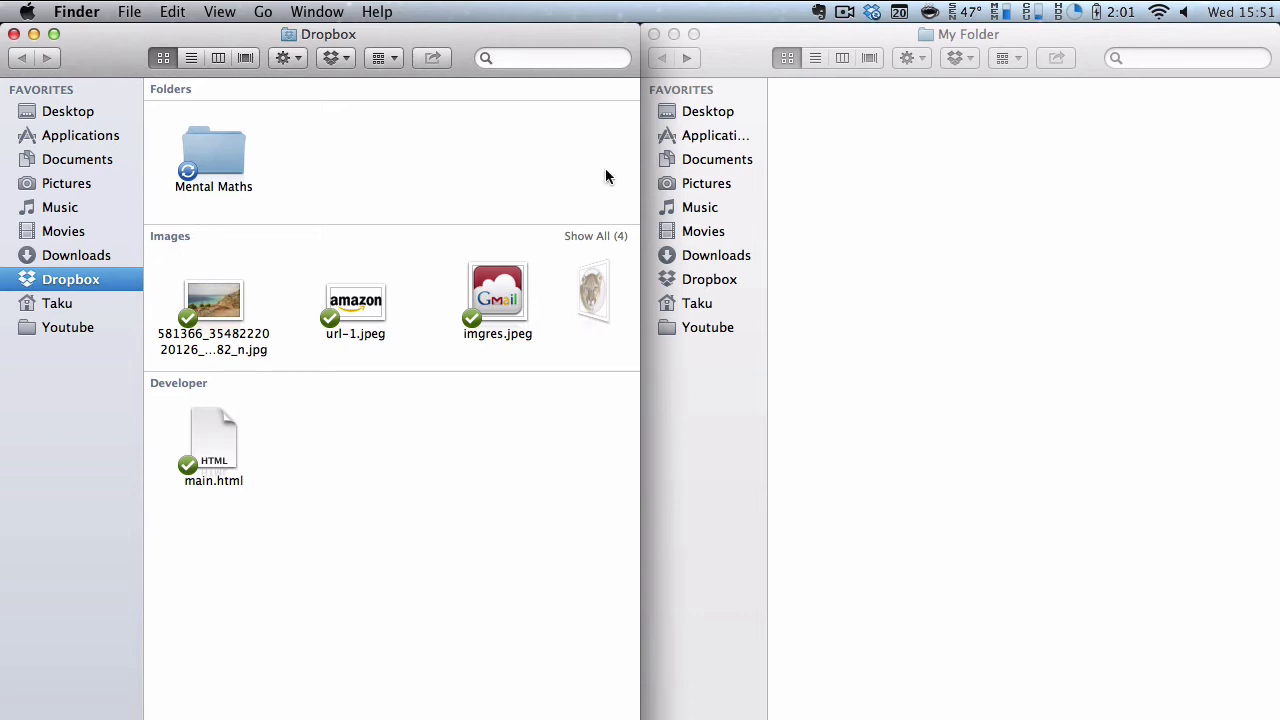
Open the Mental Maths folder inside Dropbox twice, returning to the Dropbox folder each time.
double_click(212, 172)
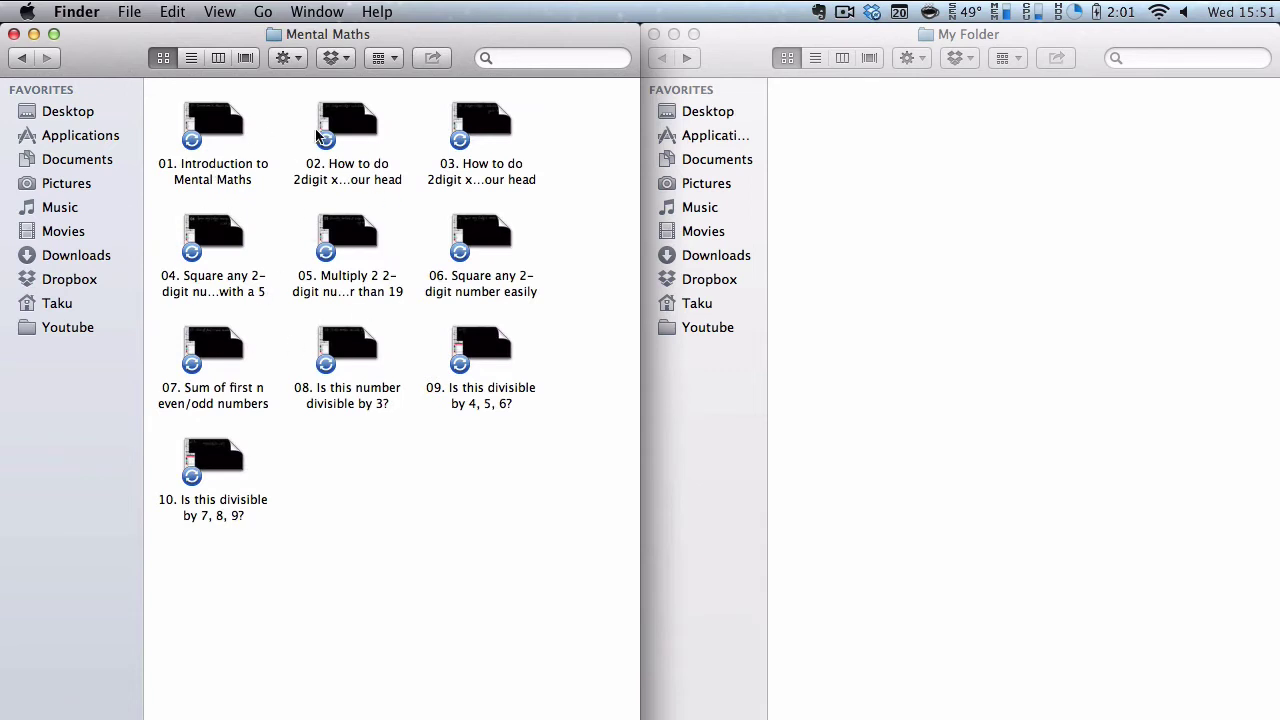
left_click(23, 58)
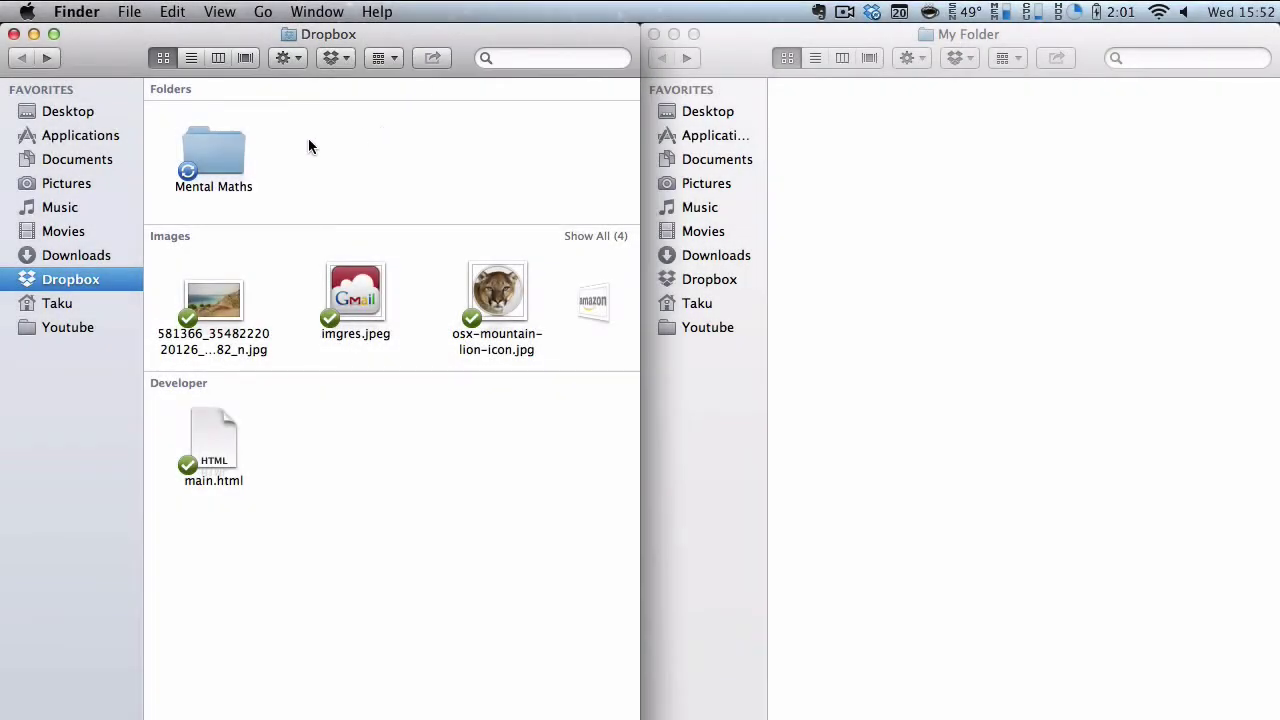
double_click(236, 140)
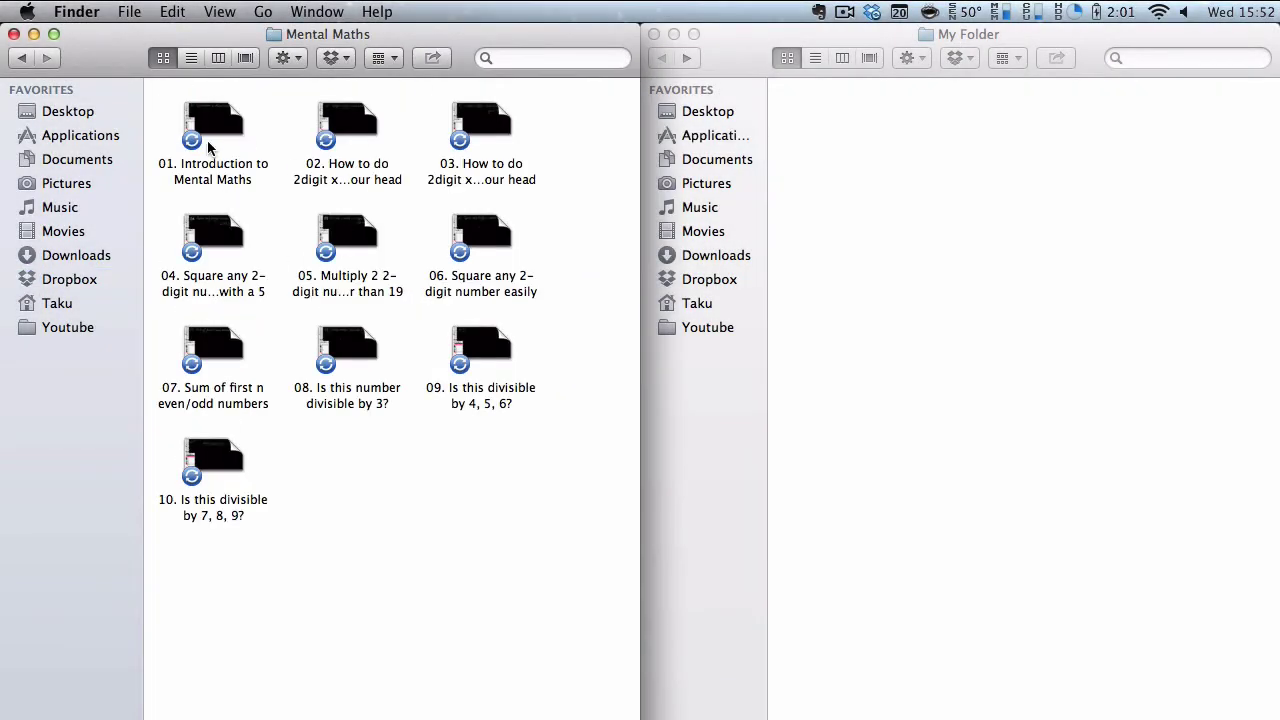
left_click(20, 59)
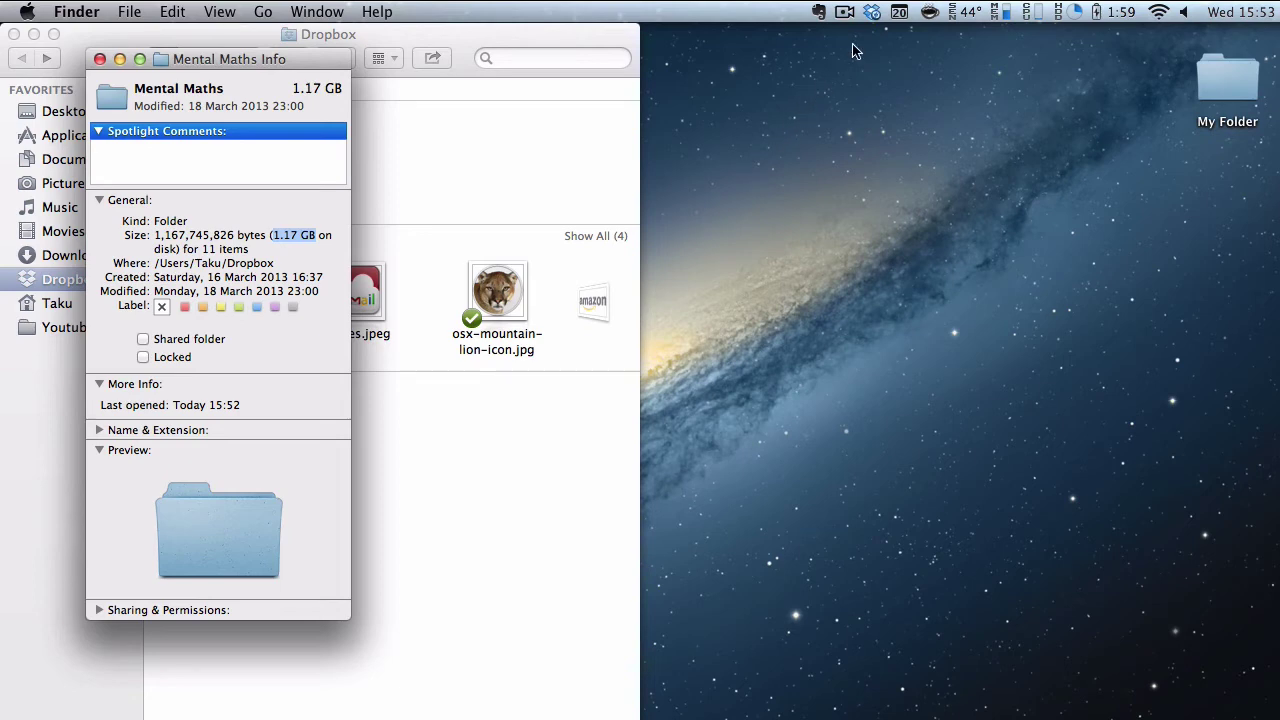
Check Dropbox's sync status from the menu bar and close the Mental Maths Info window.
left_click(872, 13)
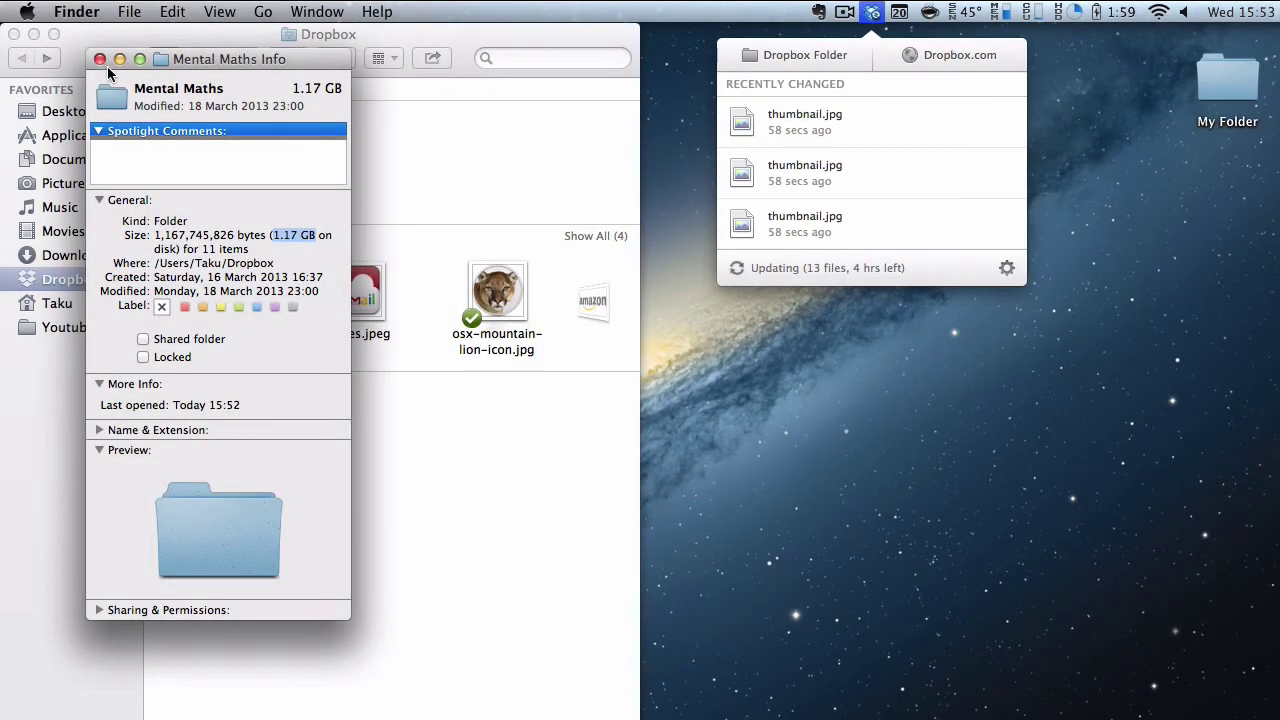
left_click(100, 59)
Trash nine of the ten Mental Maths videos, keeping 01. Introduction to Mental Maths.
double_click(182, 133)
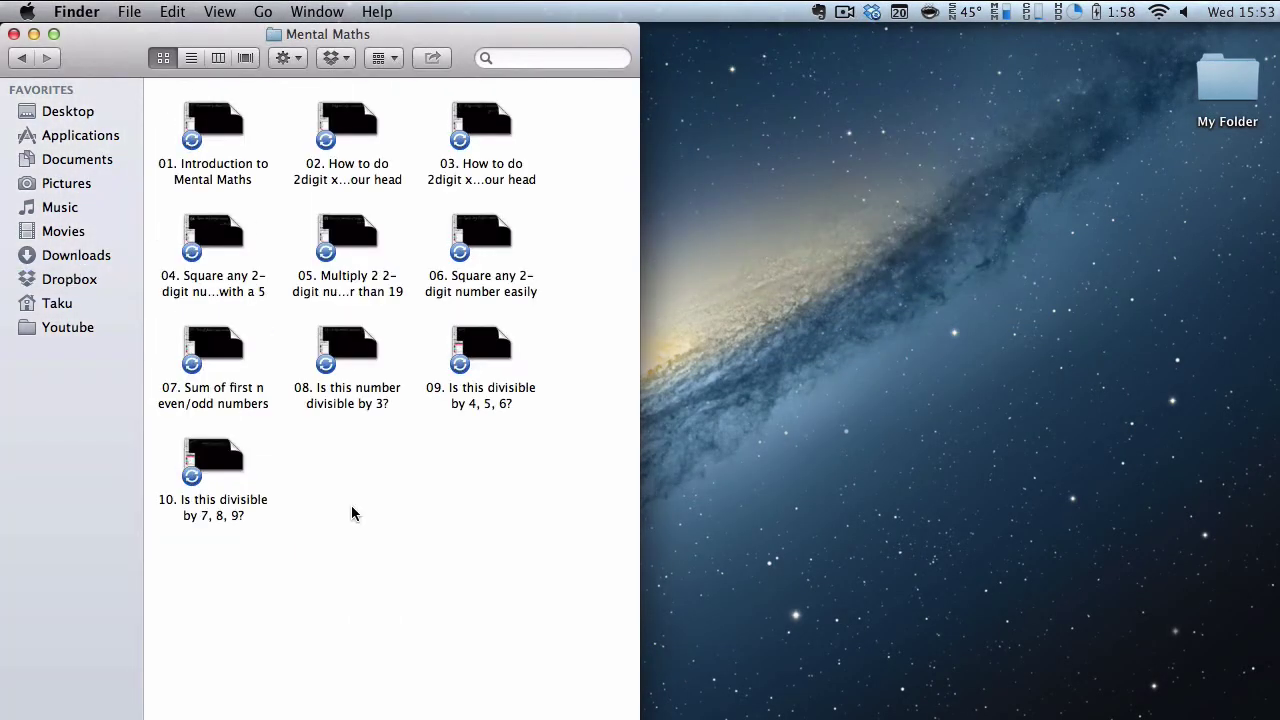
left_click_drag(255, 609, 525, 137)
left_click(227, 122, "super")
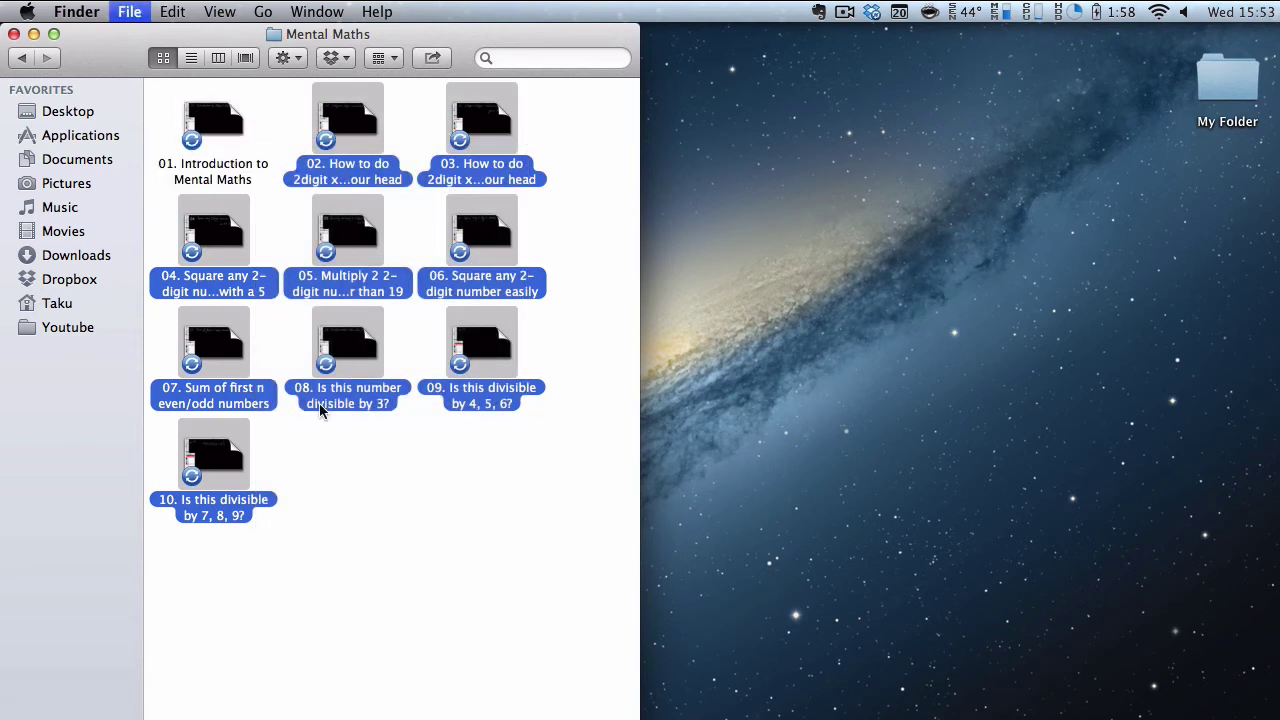
key("super+BackSpace")
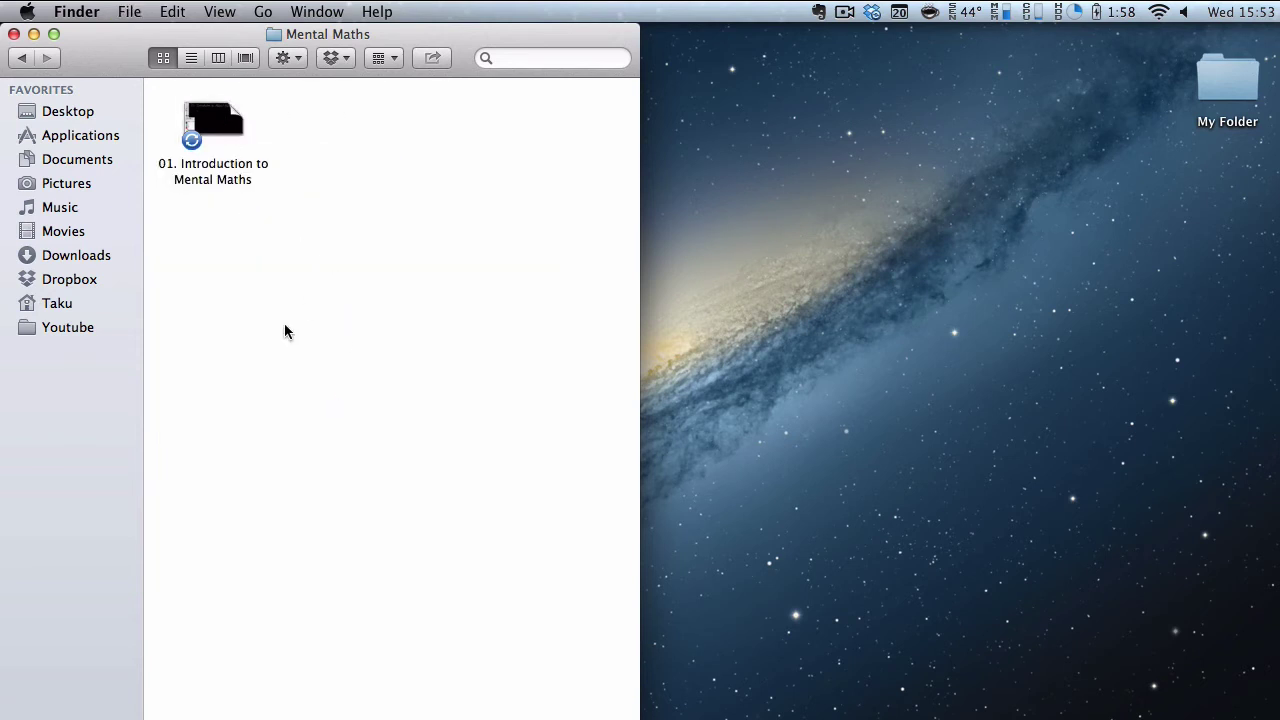
After checking Dropbox sync progress, trash the Mental Maths folder from Dropbox.
left_click(872, 14)
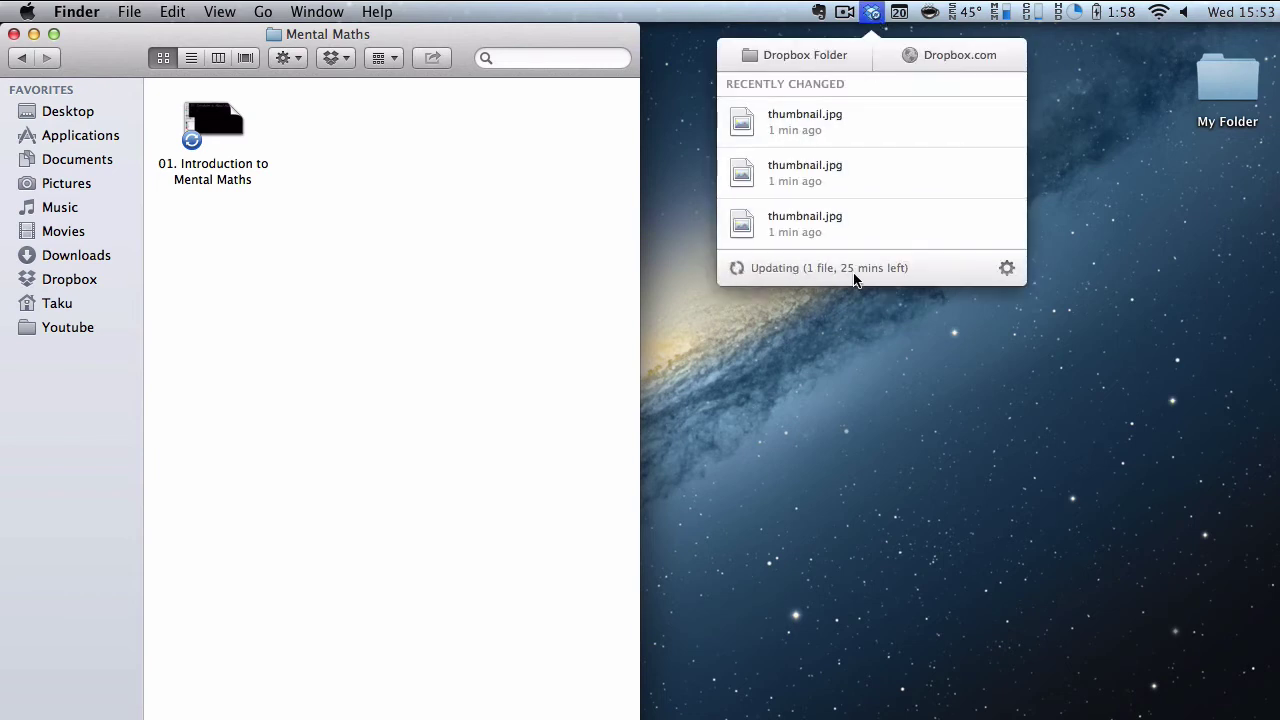
left_click(390, 260)
left_click(26, 58)
left_click(201, 152)
key("super+BackSpace")
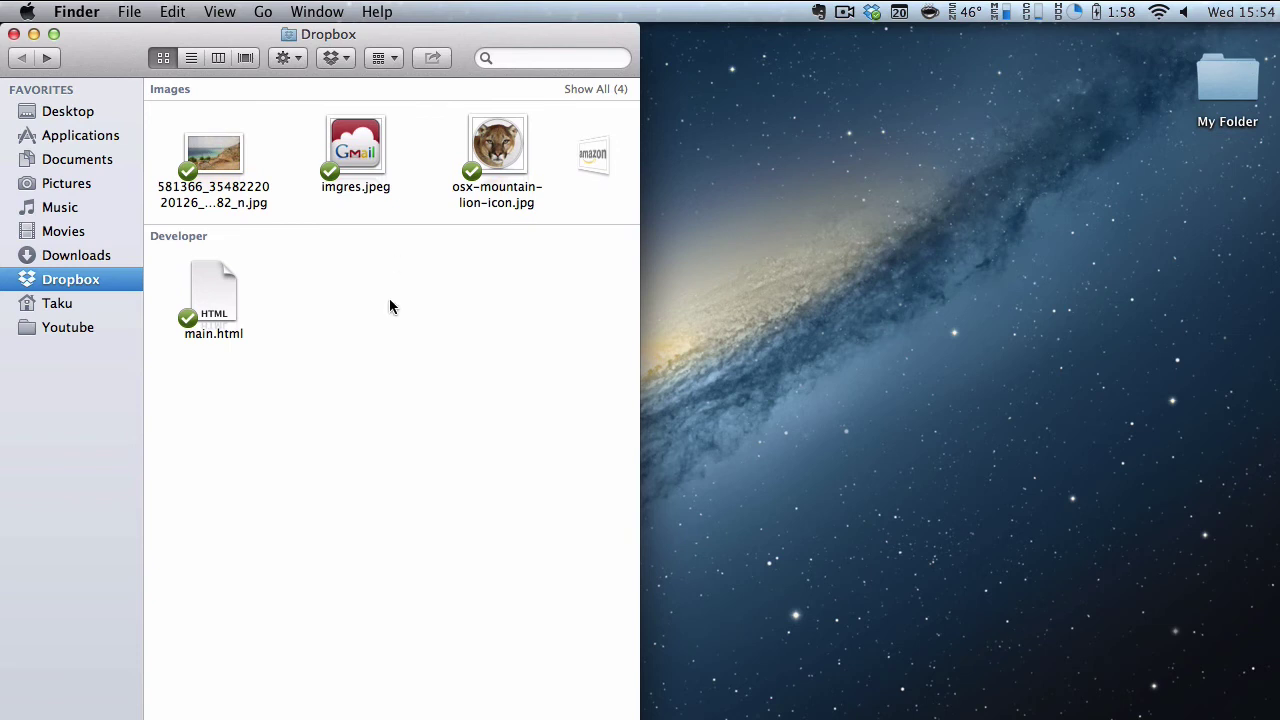
Confirm Dropbox is up to date, then create a new folder named 'My Folder' in Dropbox.
left_click(873, 14)
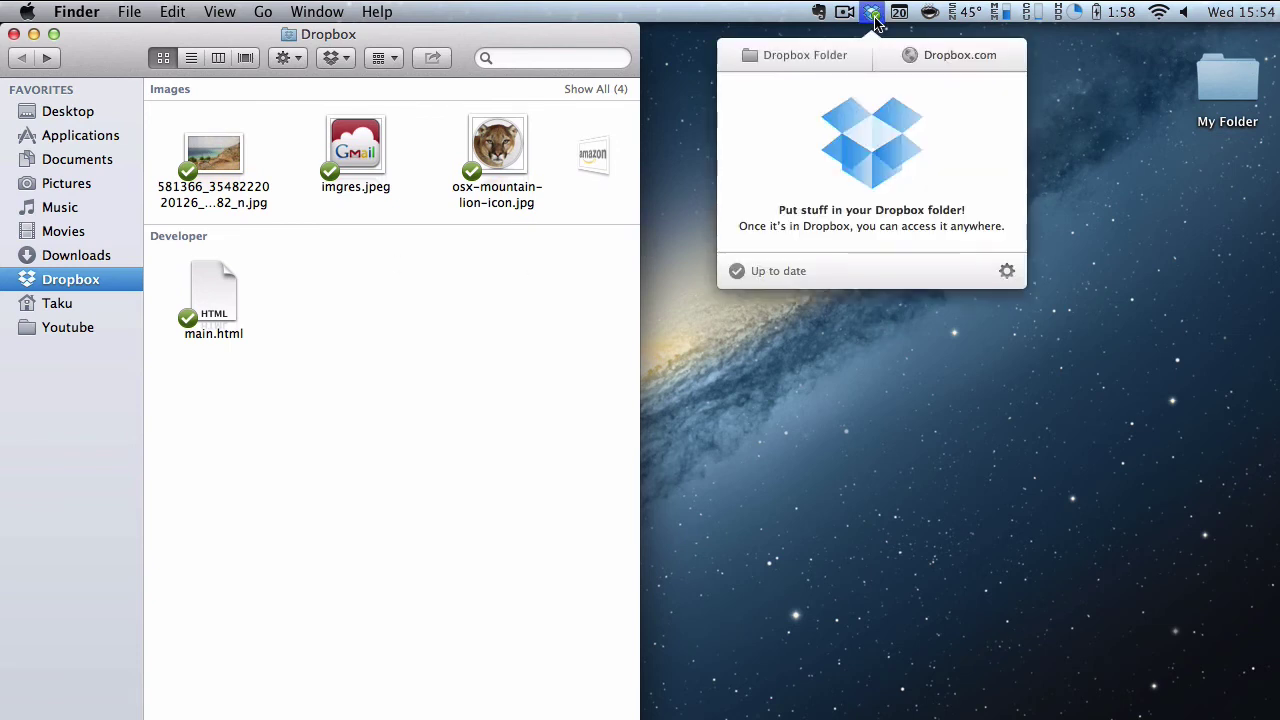
left_click(516, 310)
right_click(323, 313)
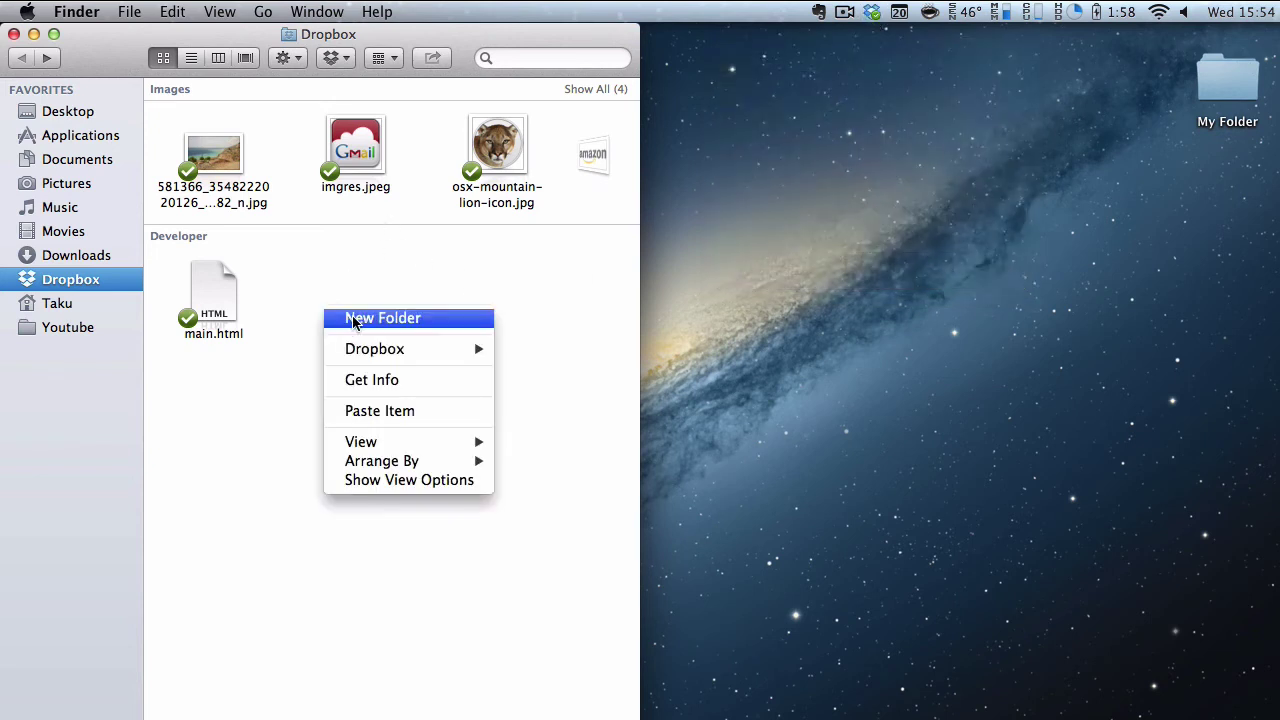
left_click(390, 318)
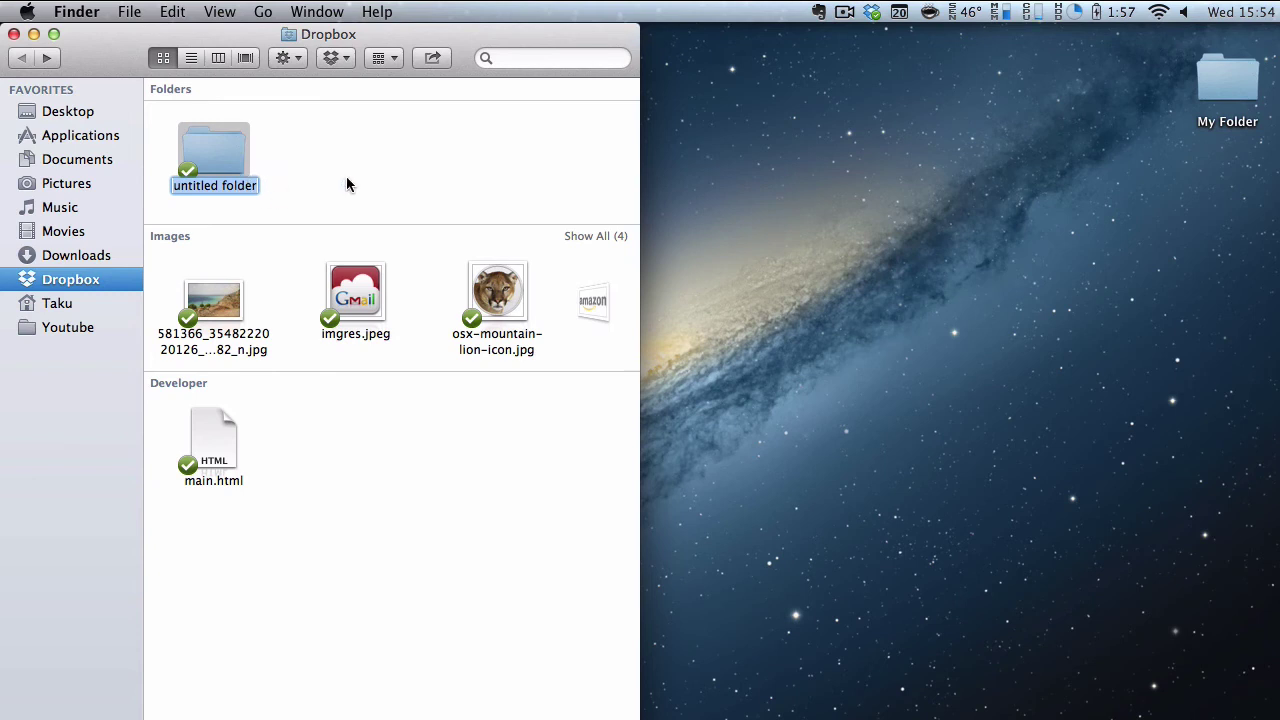
type("My")
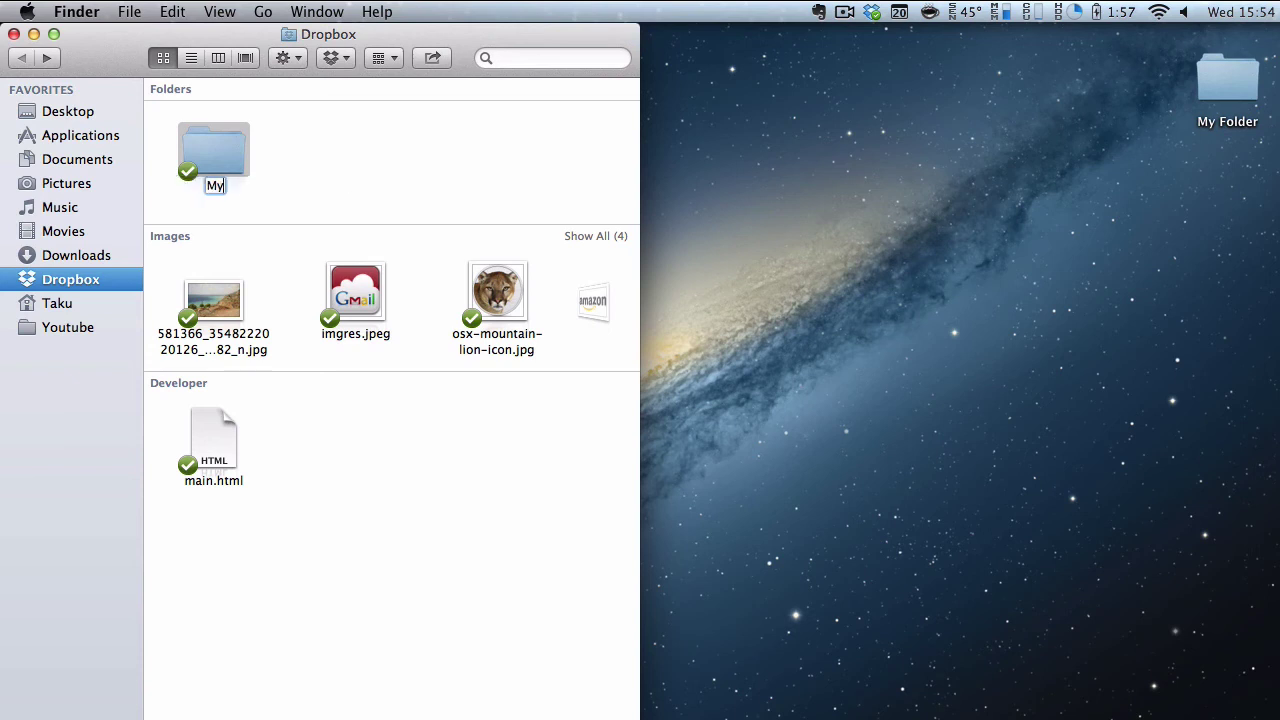
type(" Folder")
key("Return")
left_click(399, 177)
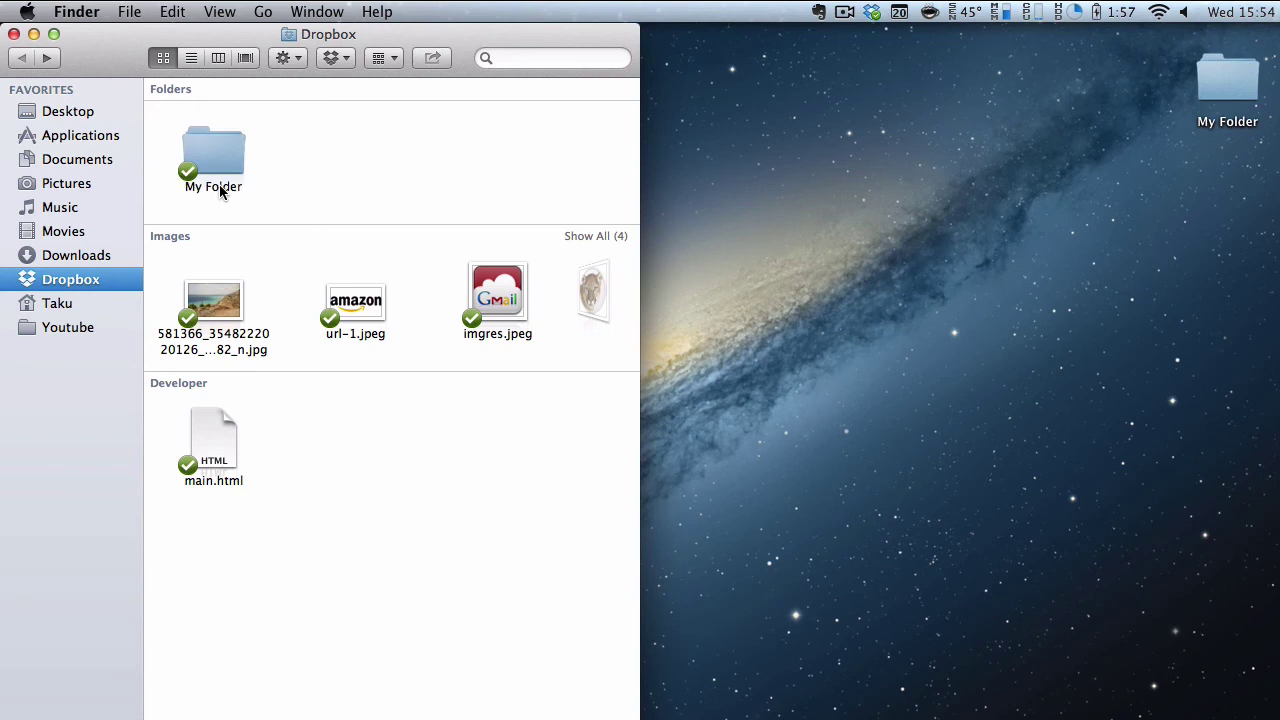
Move the long-named photo into My Folder and verify it arrived there.
left_click(237, 311)
left_click_drag(237, 311, 230, 142)
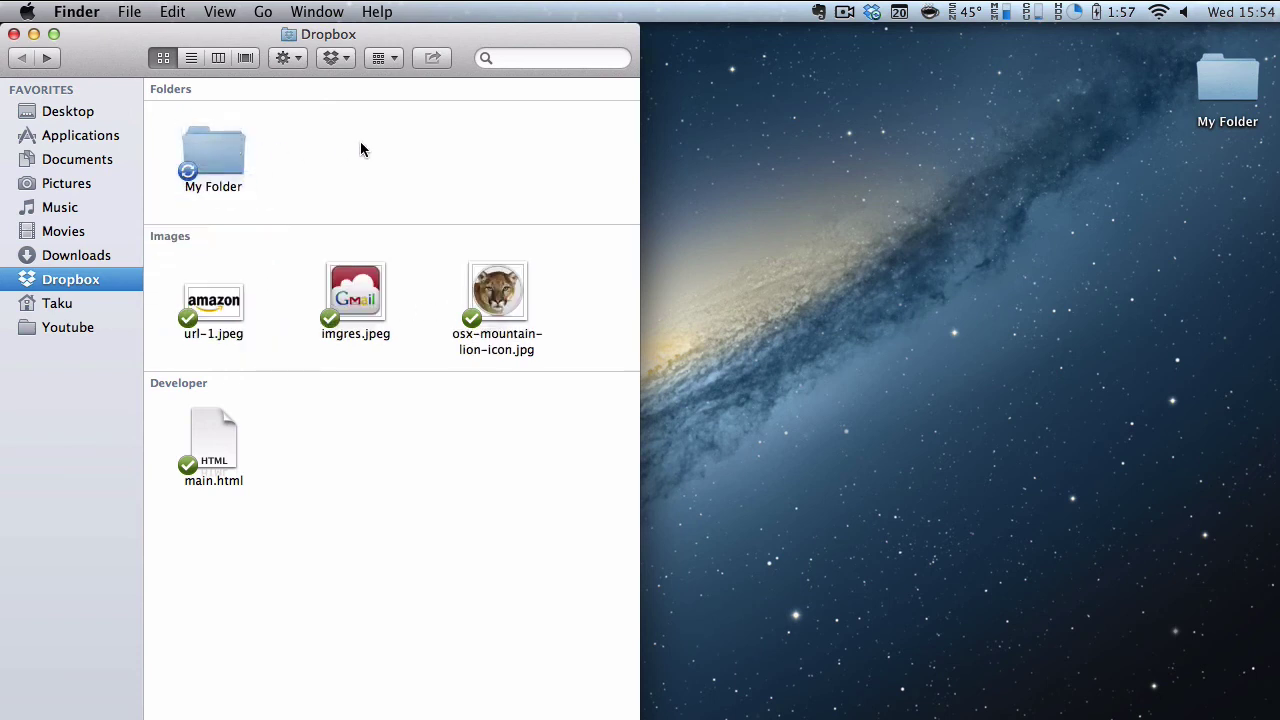
double_click(211, 150)
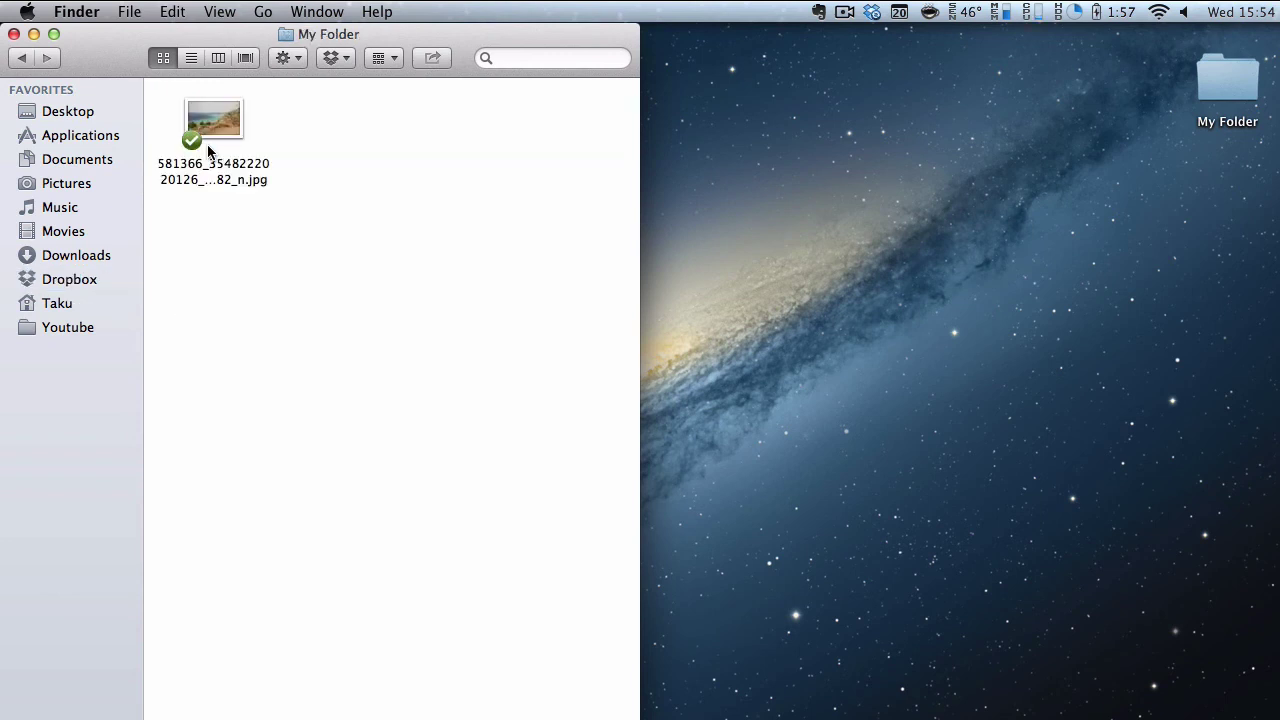
left_click(211, 141)
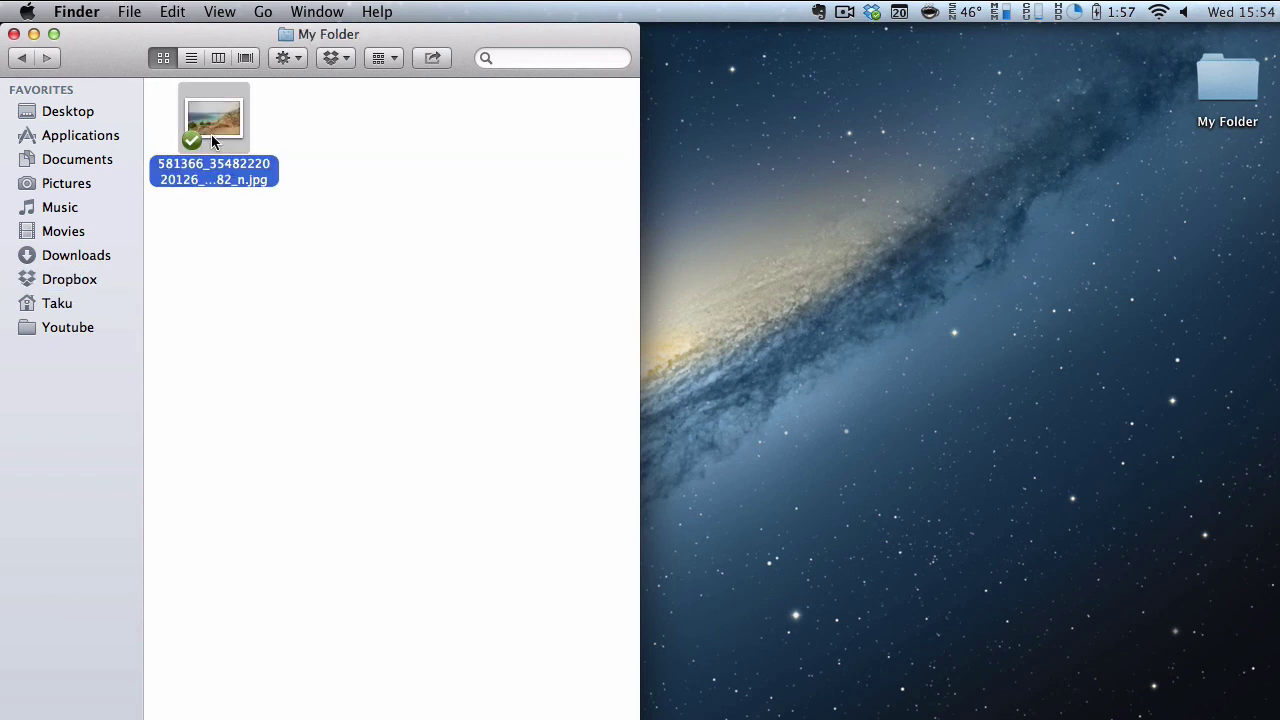
left_click(330, 263)
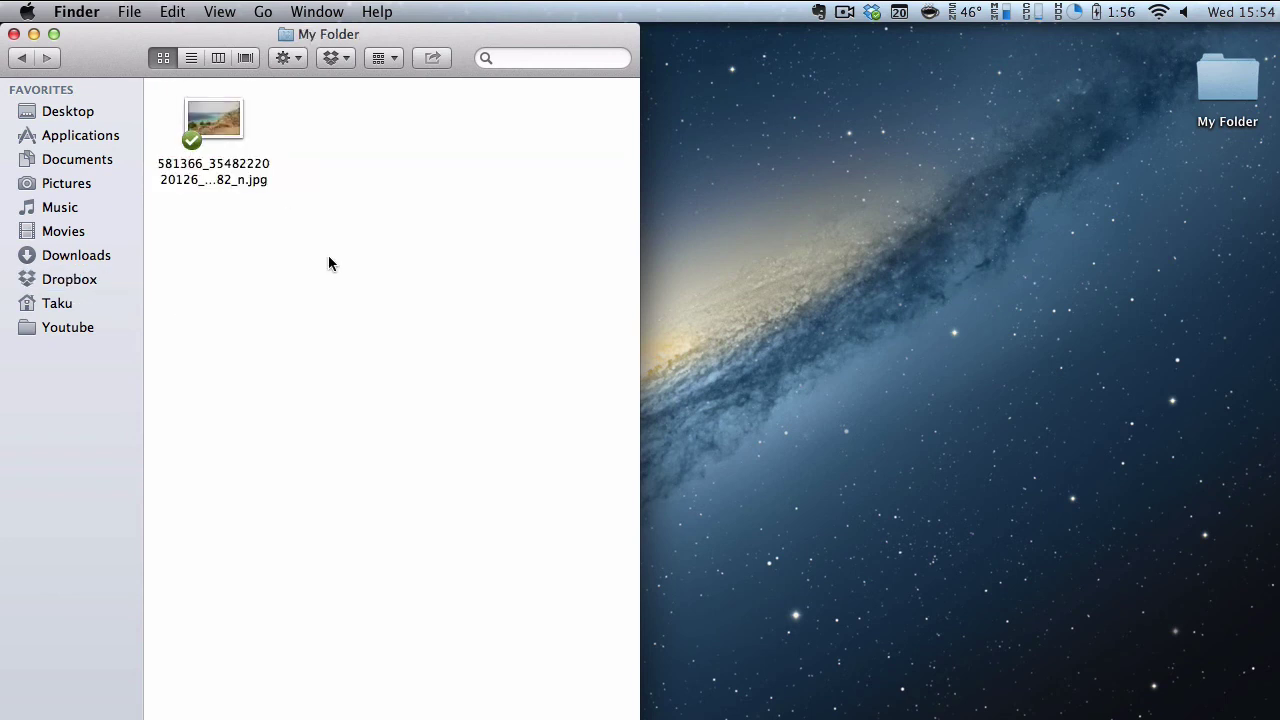
left_click(21, 58)
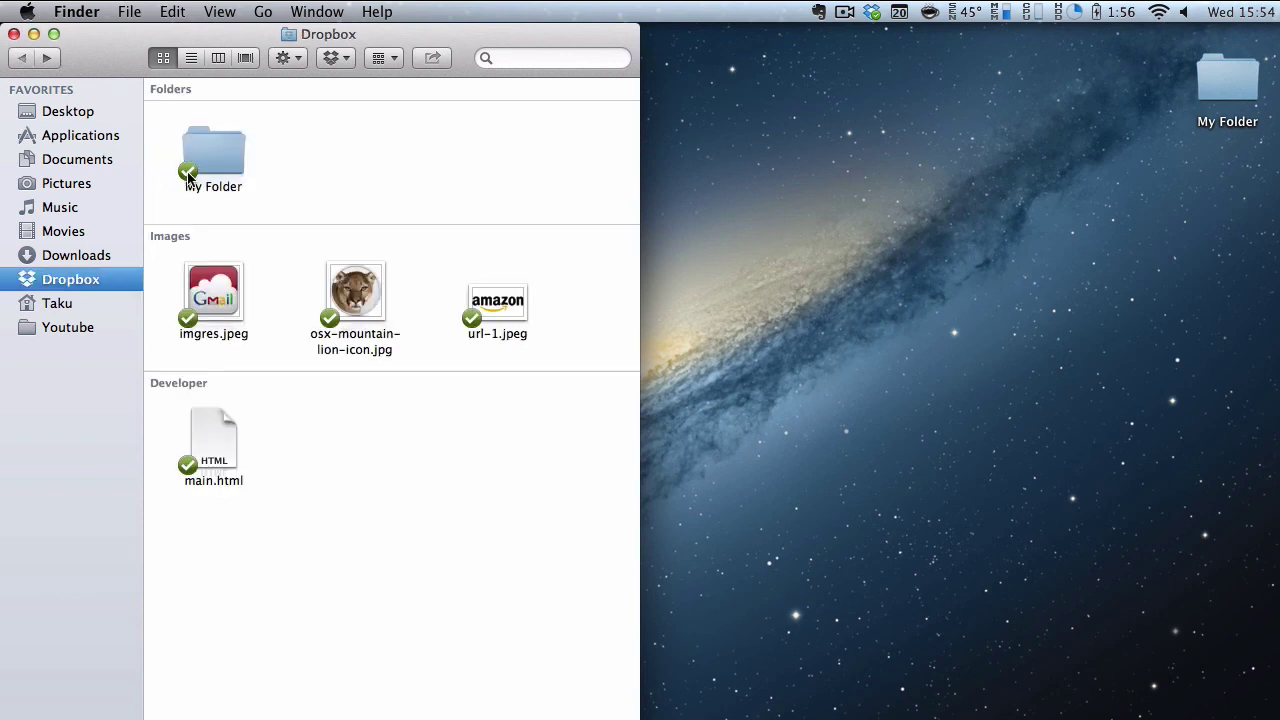
Rename My Folder to 'My Images'.
left_click(199, 185)
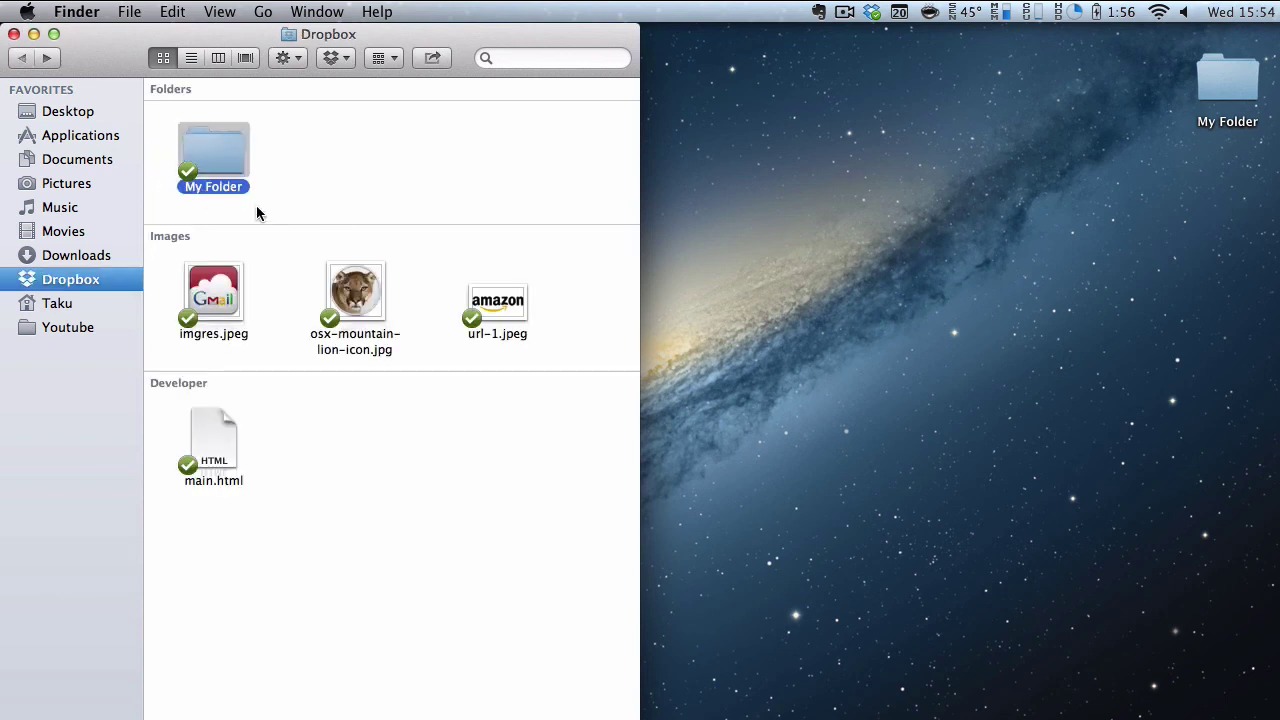
left_click(212, 186)
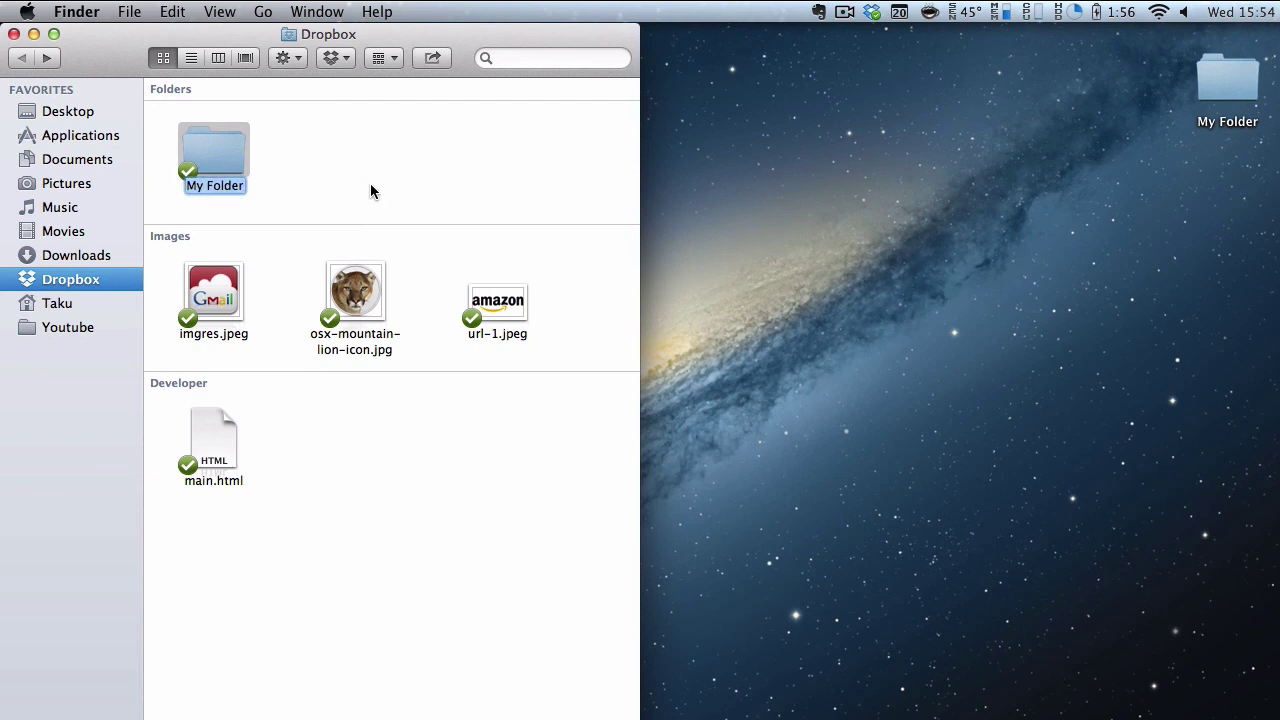
type("My Imahes")
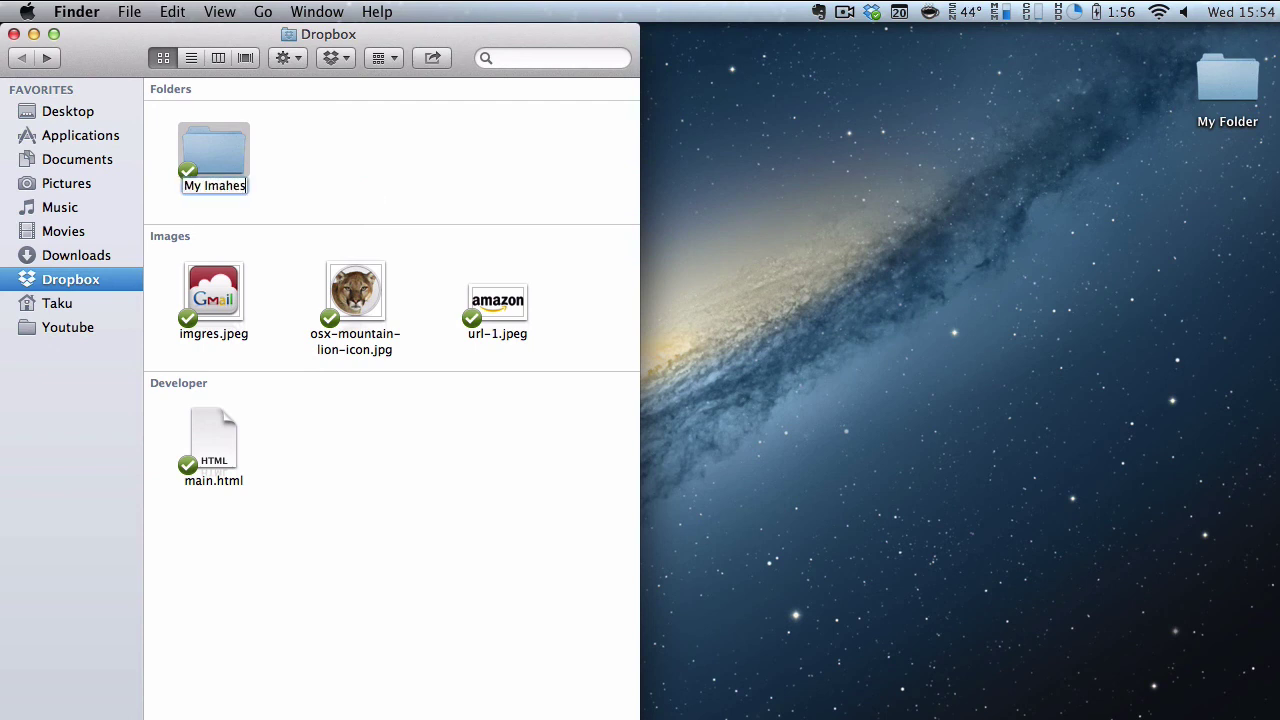
key("BackSpace")
key("BackSpace")
key("BackSpace")
type("ges")
key("Return")
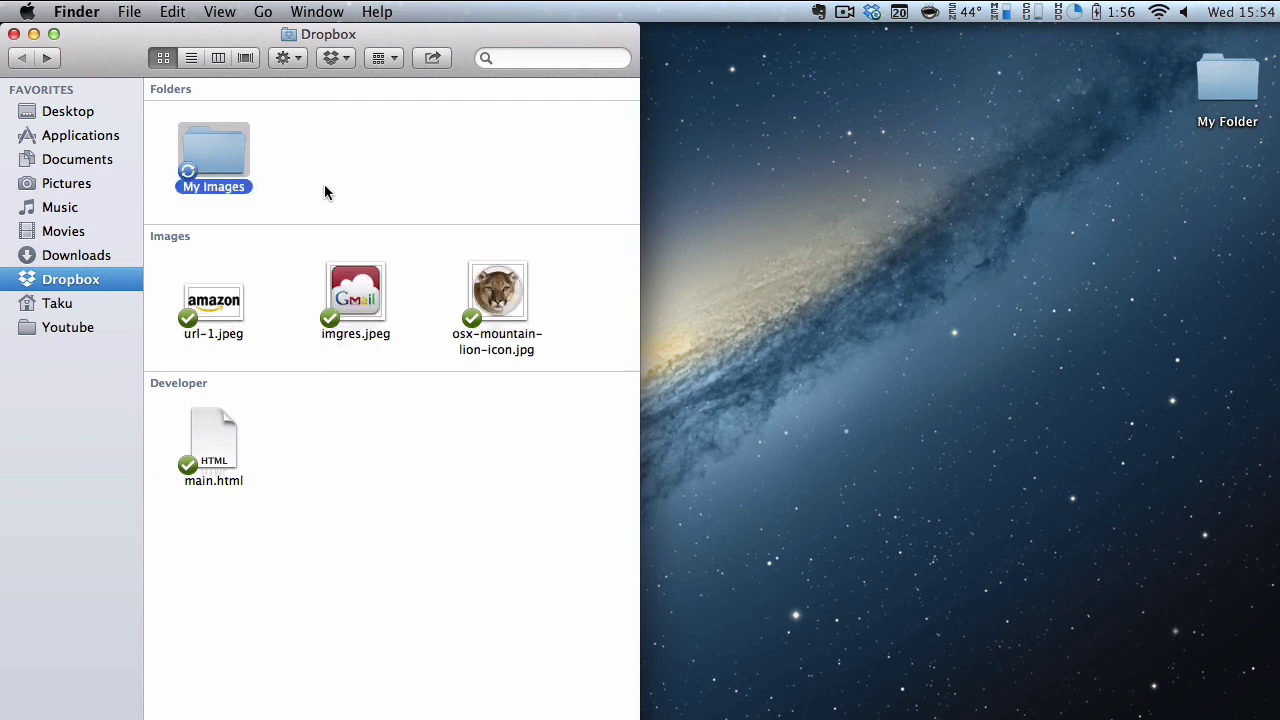
left_click(351, 163)
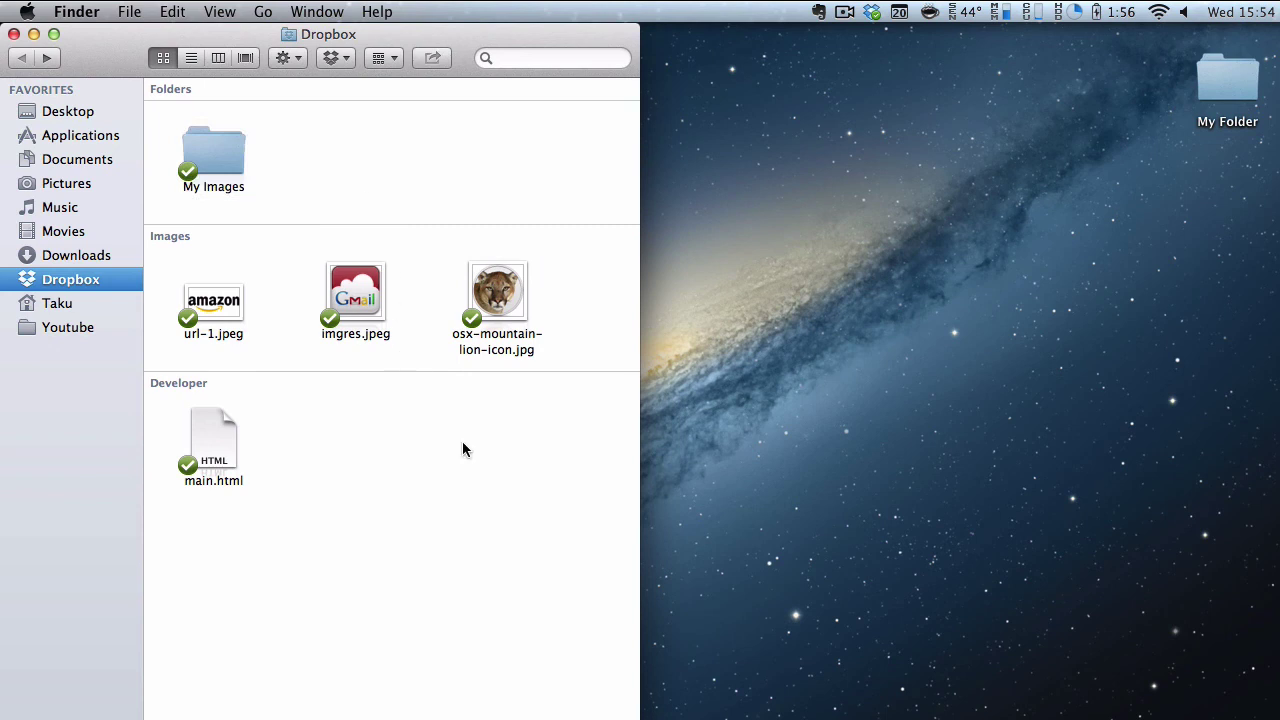
left_click(843, 13)
left_click(506, 210)
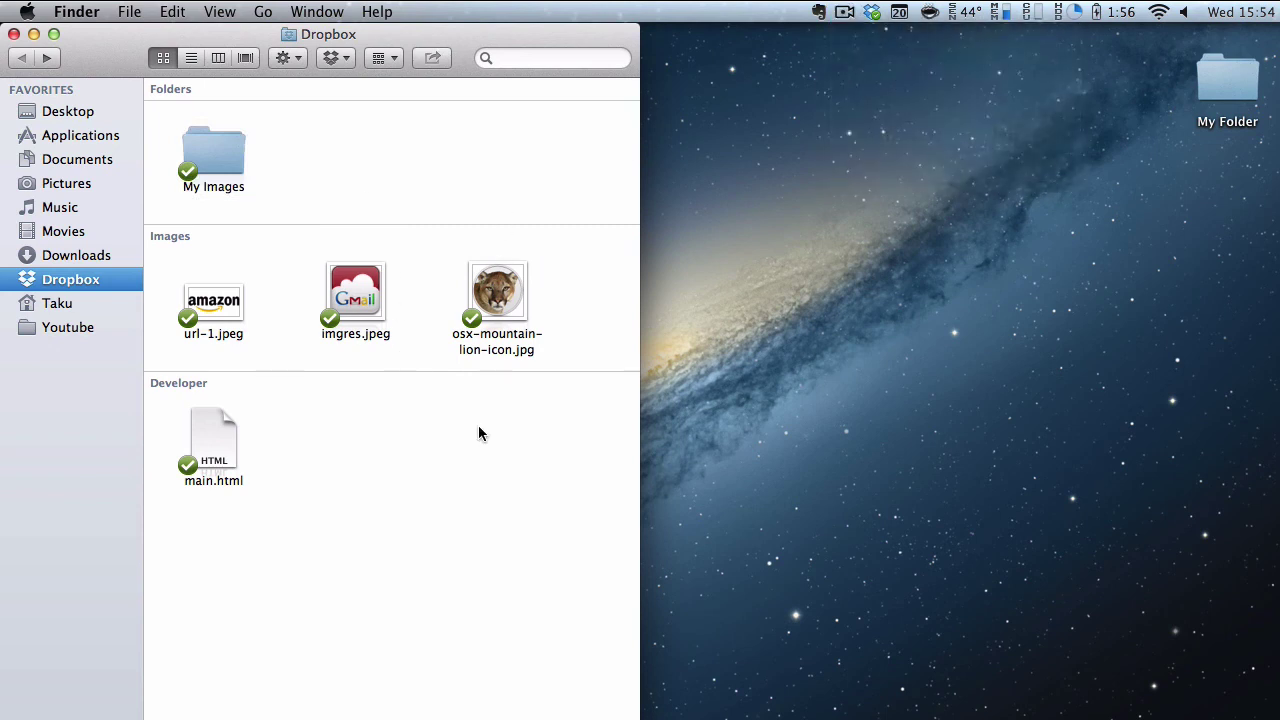